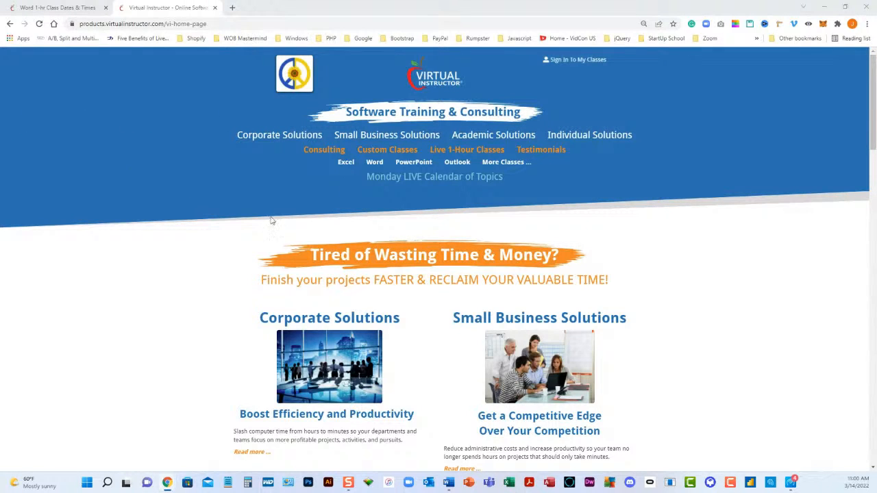
Open the Monday LIVE Calendar of Topics and look through the upcoming topics and previous replays.
{"action": "left_click", "coordinate": [442, 177]}
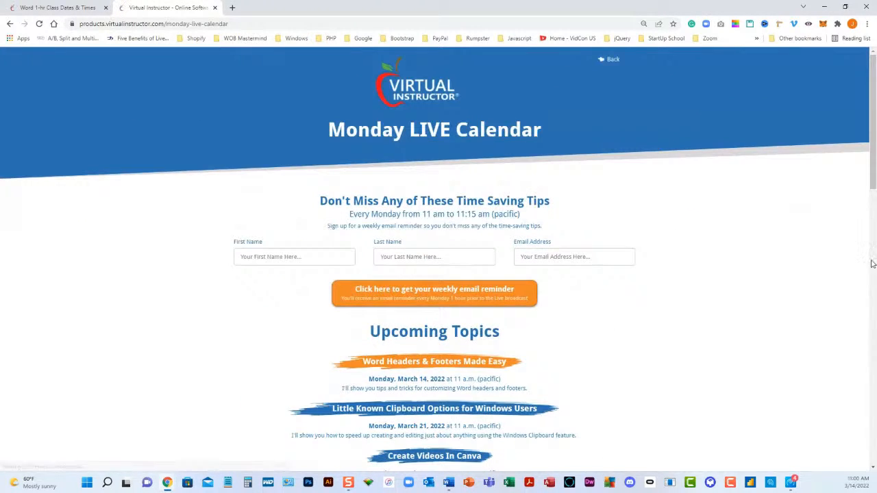
{"action": "scroll", "coordinate": [645, 329], "scroll_direction": "down", "scroll_amount": 3}
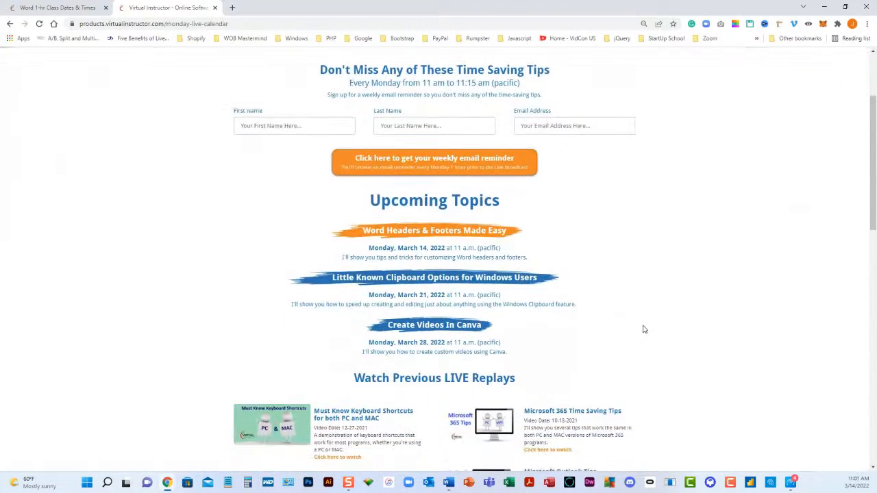
{"action": "scroll", "coordinate": [694, 310], "scroll_direction": "down", "scroll_amount": 1}
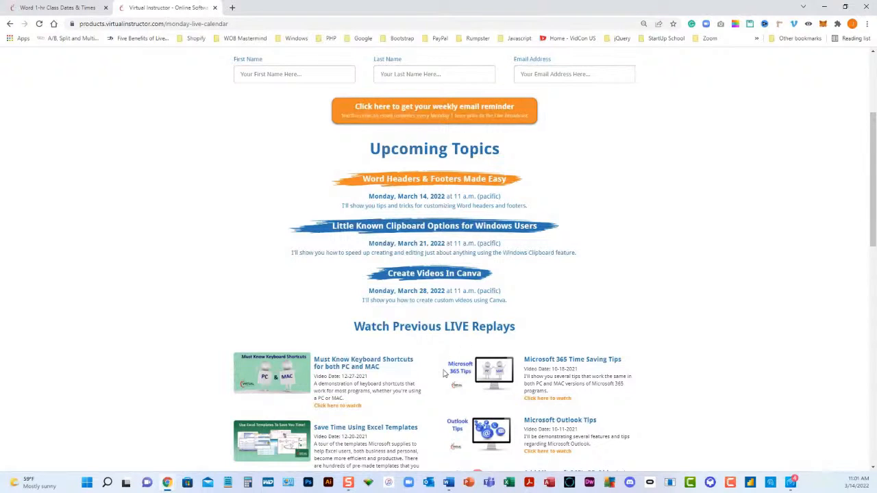
Switch to the blank Document3 in Word and generate sample paragraphs with =rand().
{"action": "mouse_move", "coordinate": [449, 484]}
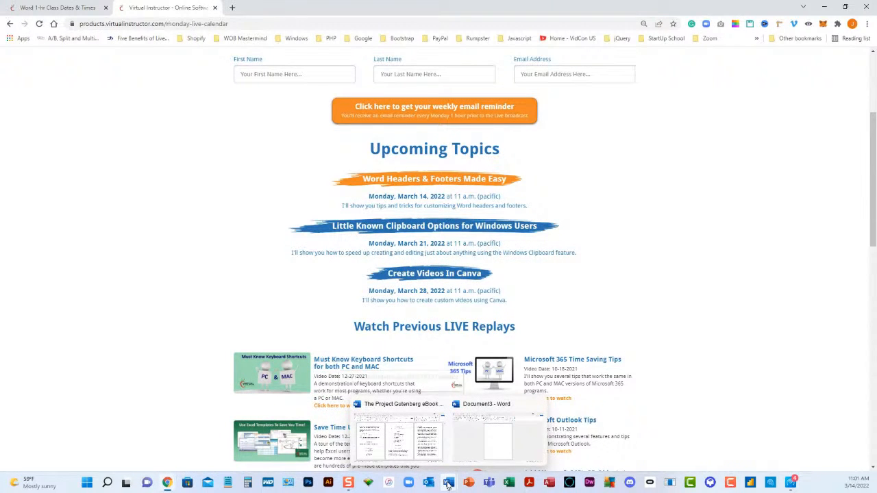
{"action": "left_click", "coordinate": [471, 431]}
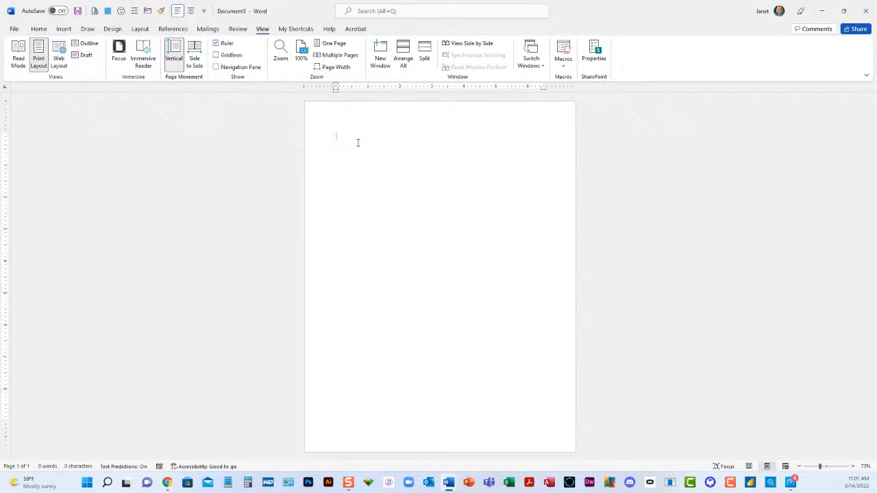
{"action": "type", "text": "-"}
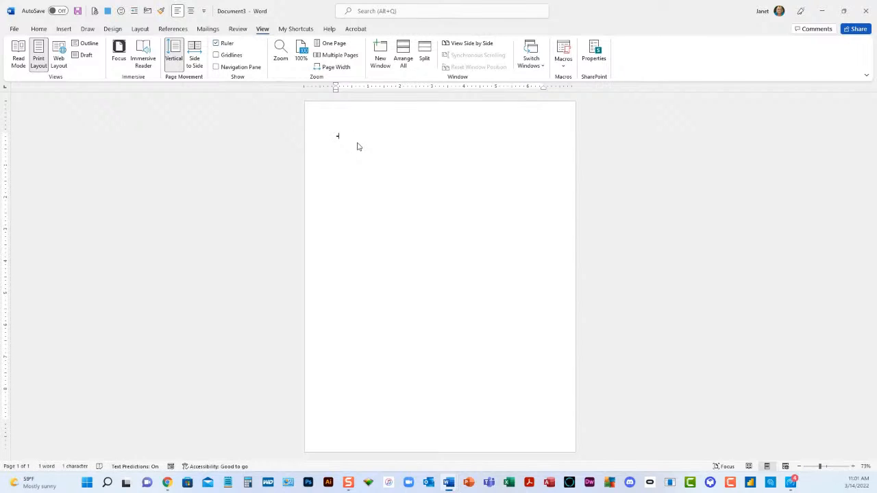
{"action": "type", "text": "ran"}
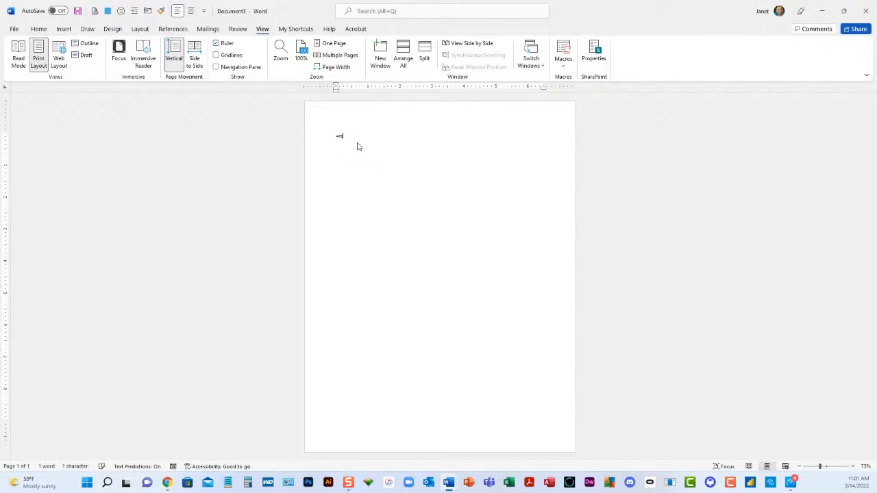
{"action": "type", "text": "d()"}
{"action": "key", "text": "Return"}
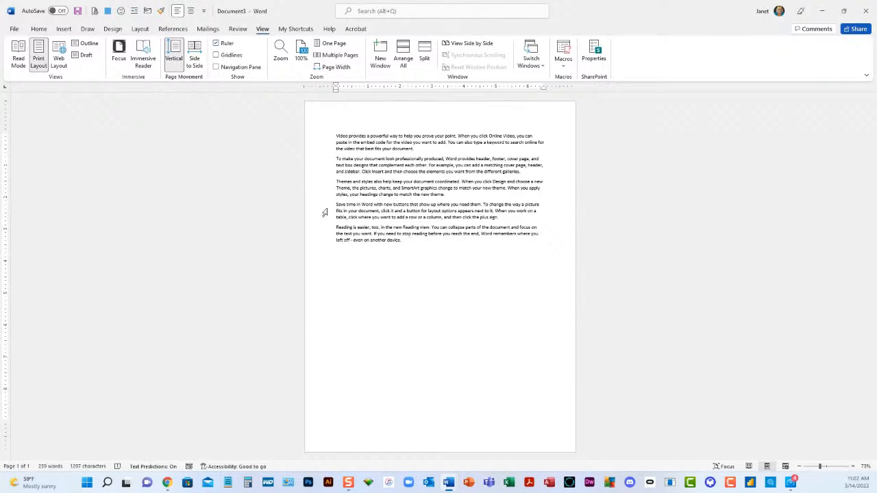
Open the page header for editing and close it again.
{"action": "left_click", "coordinate": [64, 28]}
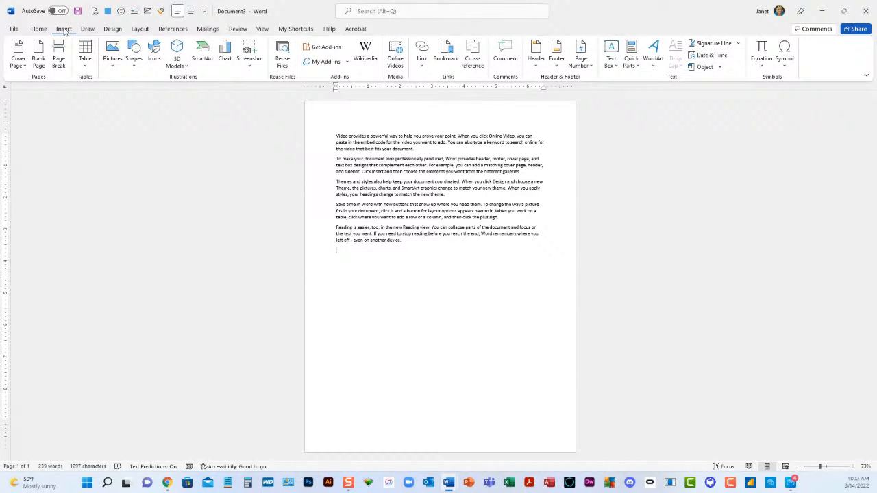
{"action": "left_click", "coordinate": [536, 62]}
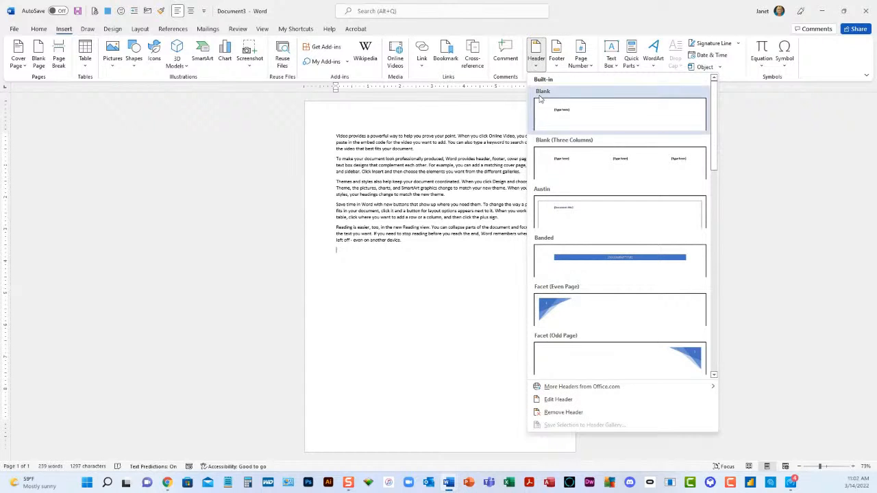
{"action": "left_click", "coordinate": [561, 400]}
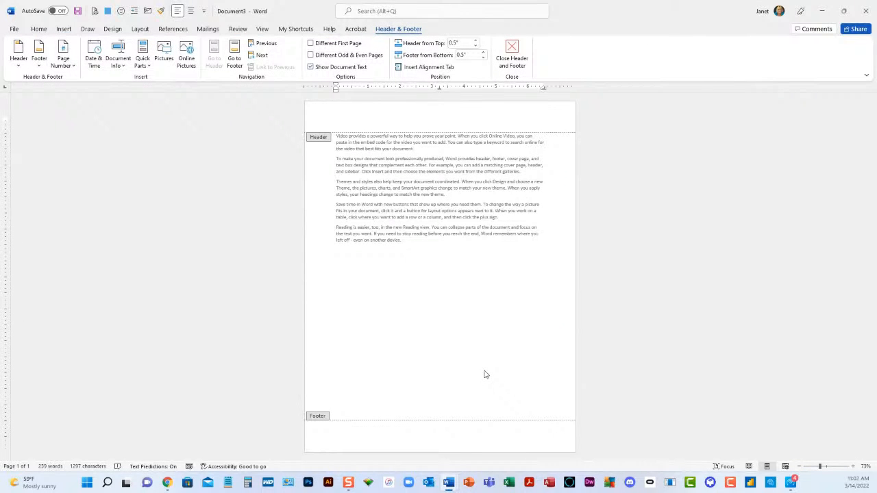
{"action": "left_click", "coordinate": [512, 50]}
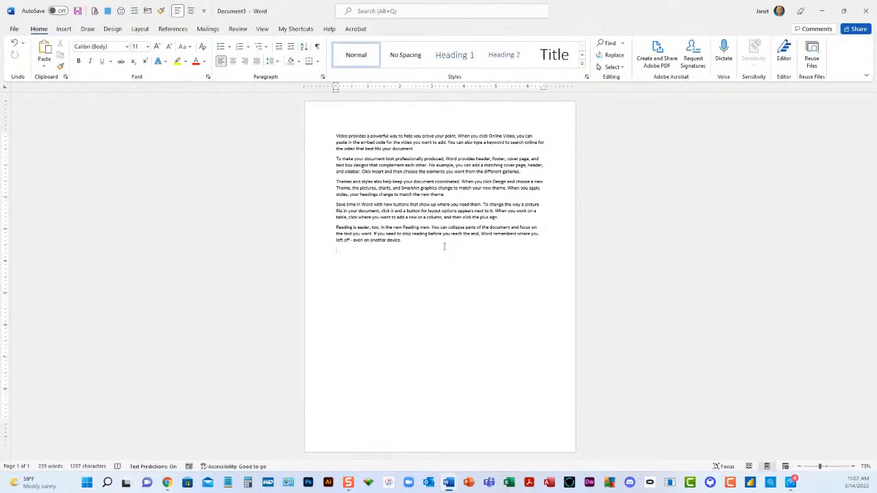
Insert a centred Plain Number 2 page number at the bottom of the page and leave header and footer editing.
{"action": "double_click", "coordinate": [372, 117]}
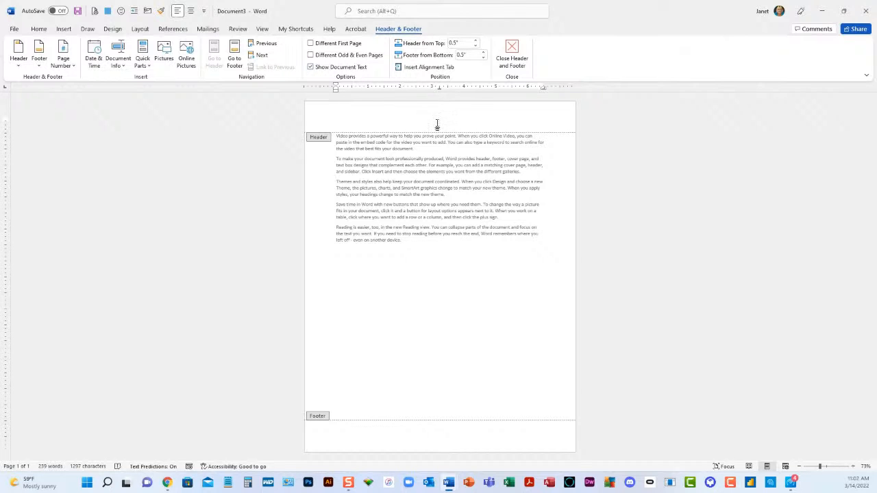
{"action": "left_click", "coordinate": [424, 431]}
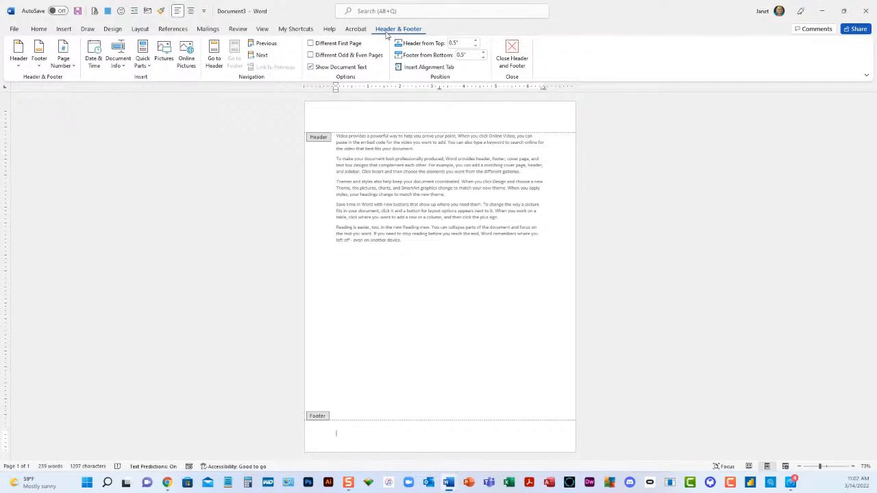
{"action": "left_click", "coordinate": [67, 65]}
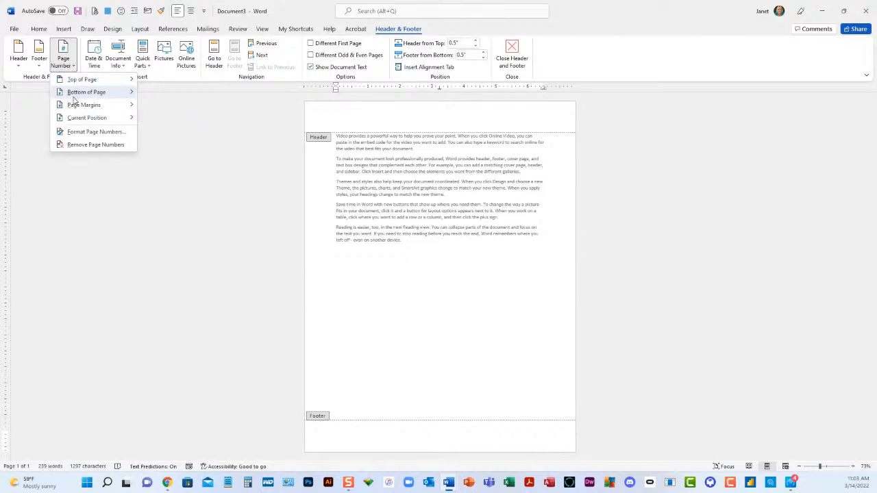
{"action": "mouse_move", "coordinate": [77, 98]}
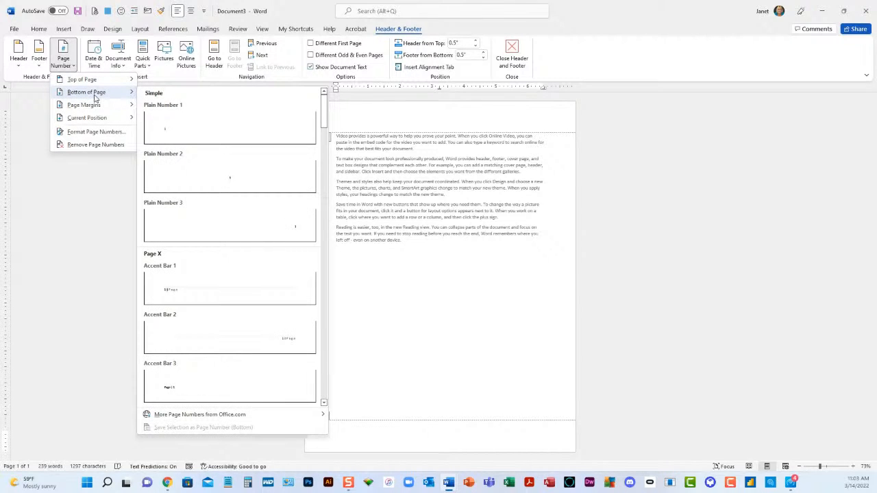
{"action": "left_click", "coordinate": [229, 182]}
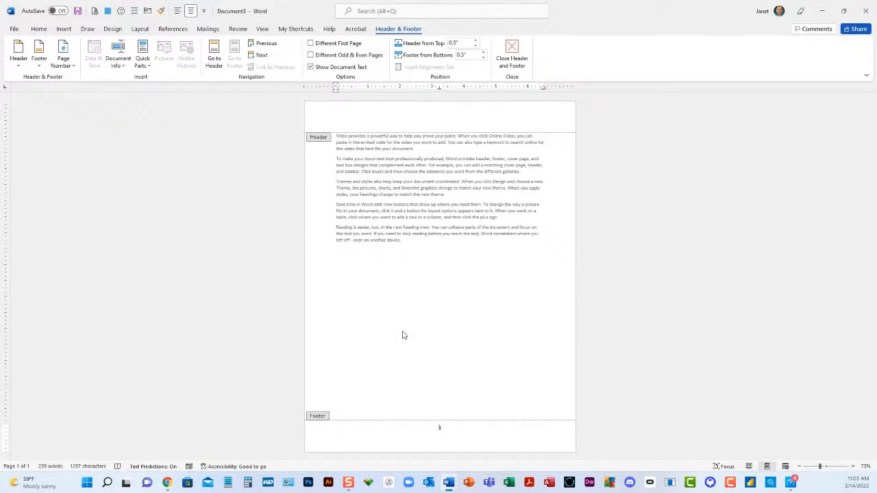
{"action": "left_click", "coordinate": [511, 49]}
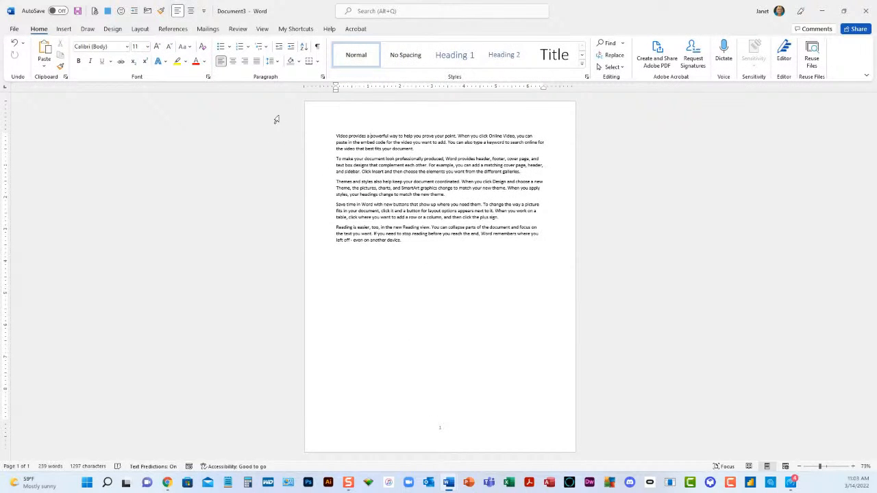
Examine the footer's page number at page width and return to the one-page view.
{"action": "left_click", "coordinate": [262, 30]}
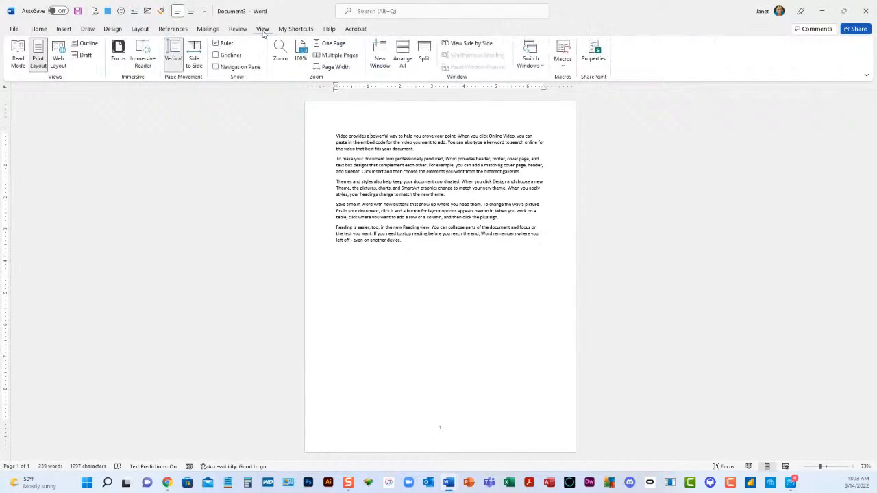
{"action": "left_click", "coordinate": [333, 67]}
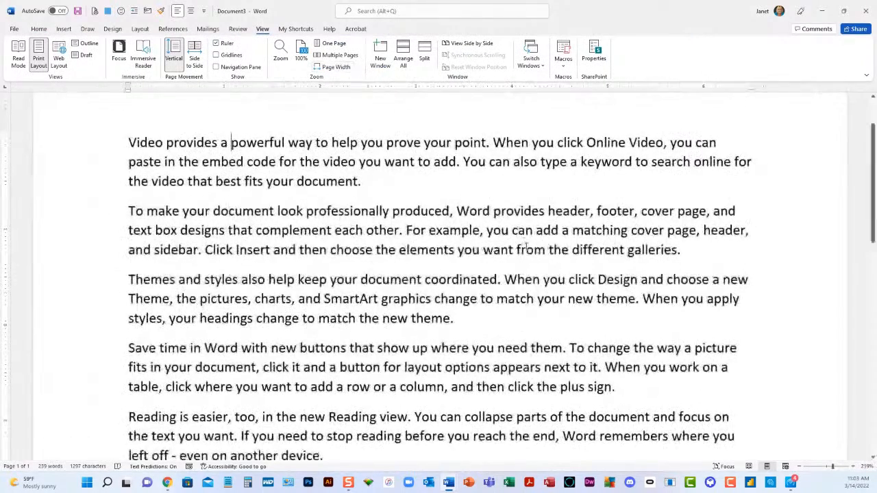
{"action": "scroll", "coordinate": [526, 248], "scroll_direction": "down", "scroll_amount": 15}
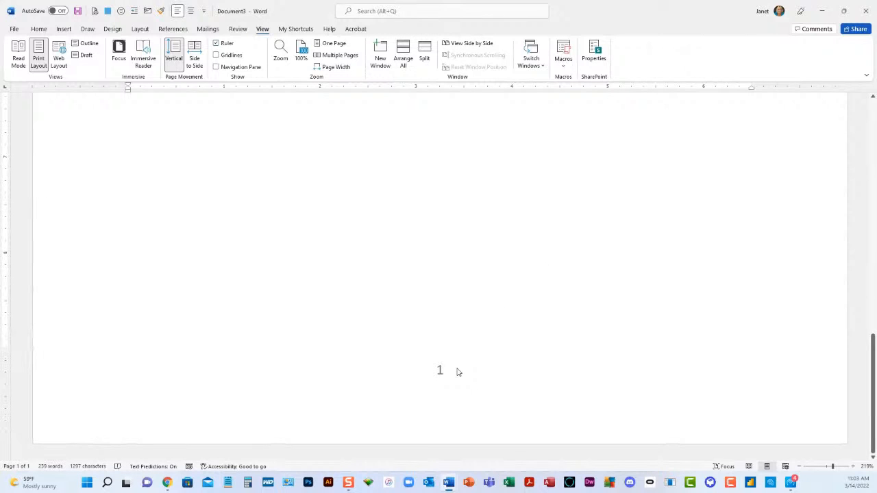
{"action": "left_click", "coordinate": [326, 44]}
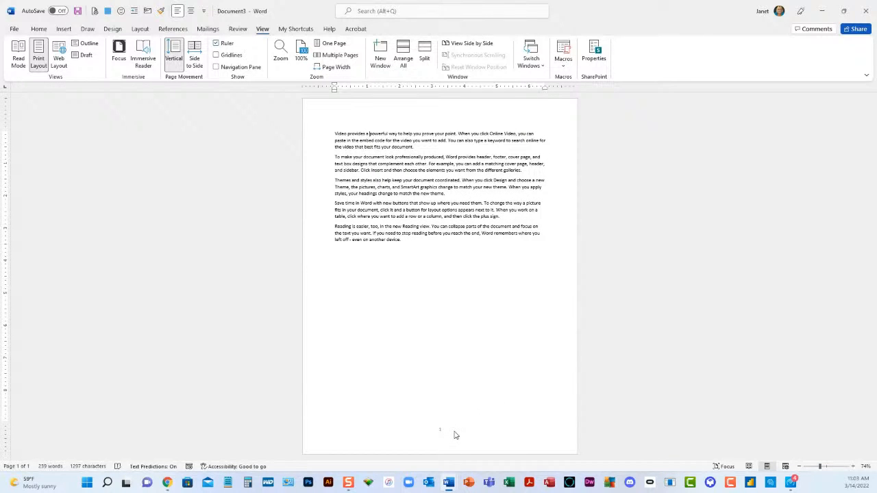
Add a page break after the last paragraph and generate sample text on the second page with =rand().
{"action": "left_click", "coordinate": [422, 245]}
{"action": "key", "text": "Return"}
{"action": "key", "text": "ctrl+Return"}
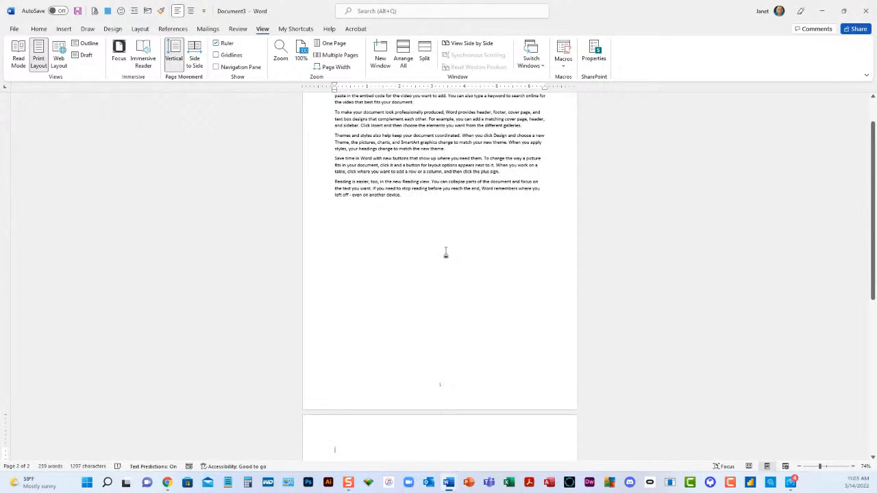
{"action": "scroll", "coordinate": [446, 254], "scroll_direction": "down", "scroll_amount": 3}
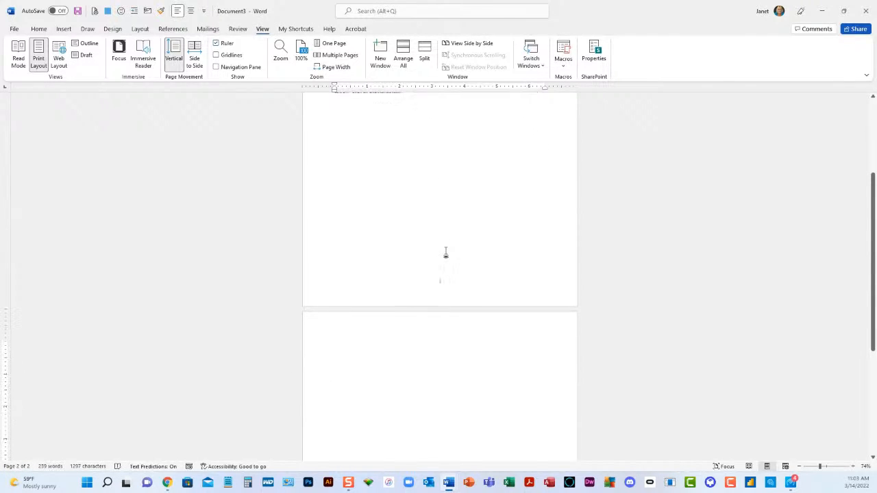
{"action": "scroll", "coordinate": [446, 254], "scroll_direction": "down", "scroll_amount": 1}
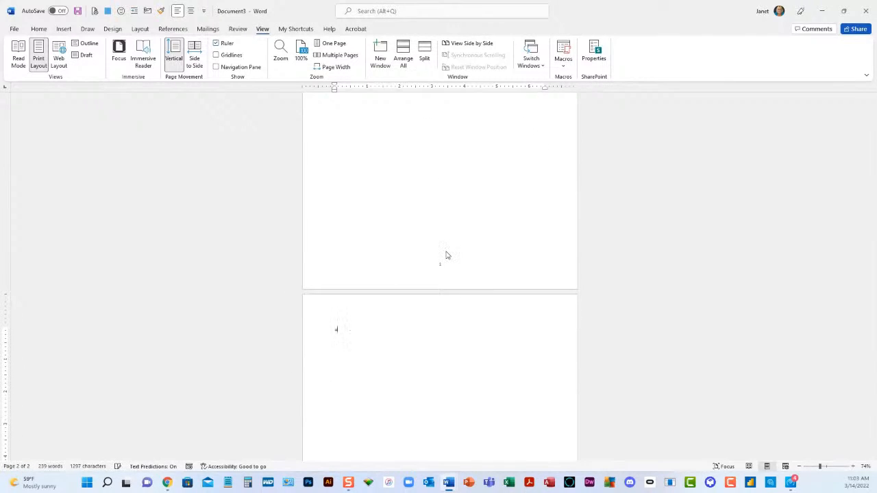
{"action": "type", "text": "and()"}
{"action": "key", "text": "Return"}
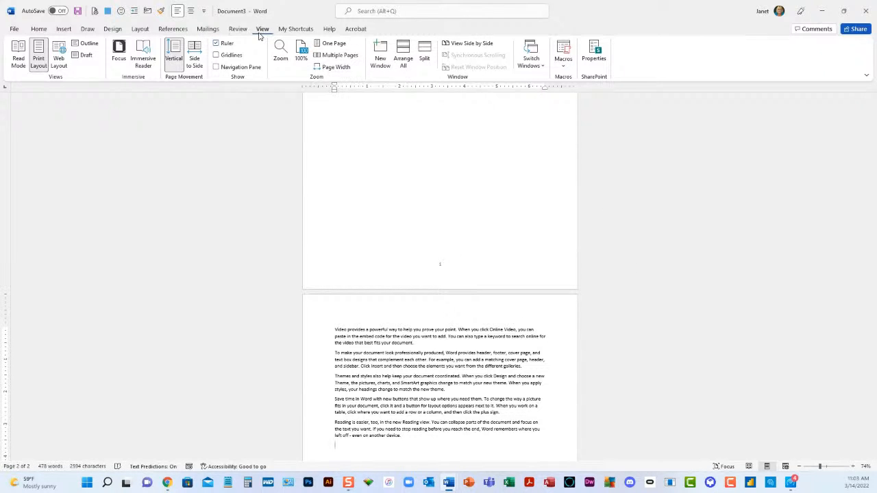
Reopen the first page's footer for editing and add "of" after the page number.
{"action": "left_click", "coordinate": [319, 55]}
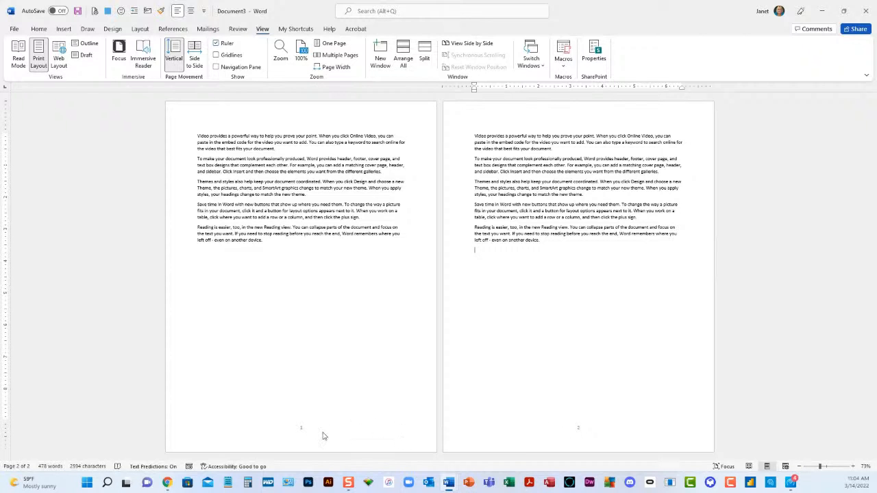
{"action": "double_click", "coordinate": [317, 432]}
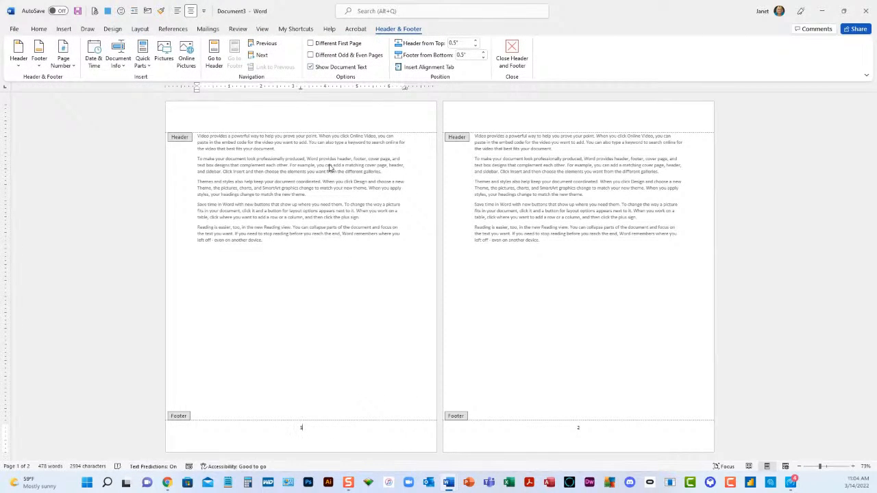
{"action": "left_click", "coordinate": [264, 32]}
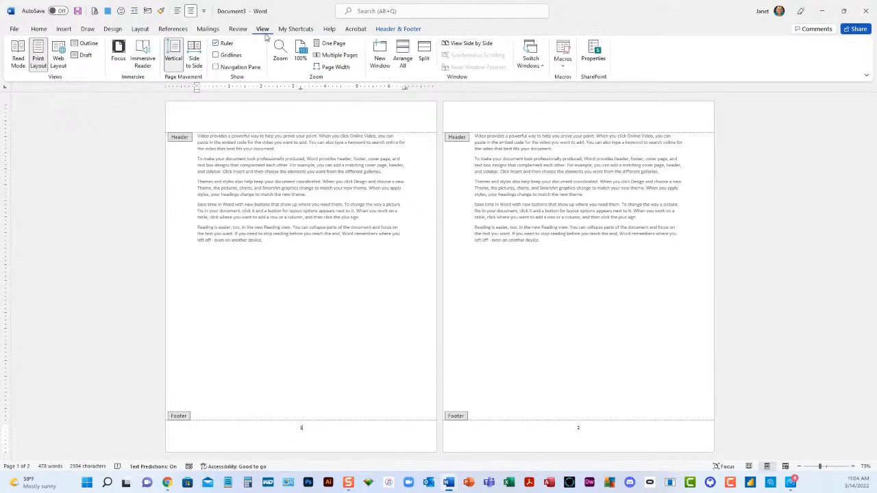
{"action": "left_click", "coordinate": [335, 67]}
{"action": "scroll", "coordinate": [442, 314], "scroll_direction": "down", "scroll_amount": 3}
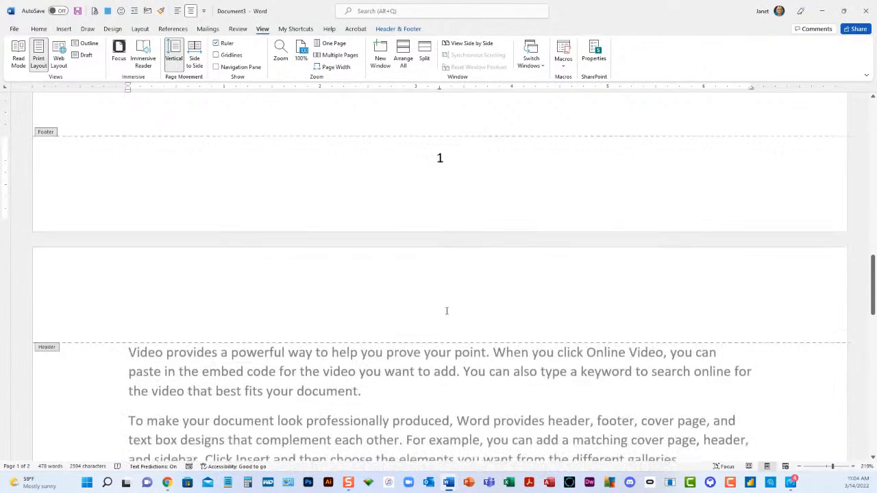
{"action": "scroll", "coordinate": [452, 308], "scroll_direction": "up", "scroll_amount": 2}
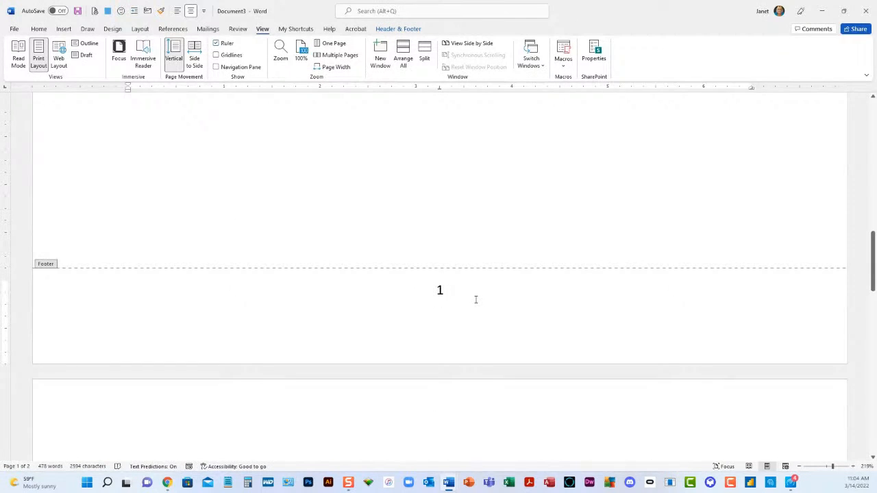
{"action": "left_click", "coordinate": [475, 299]}
{"action": "type", "text": "o"}
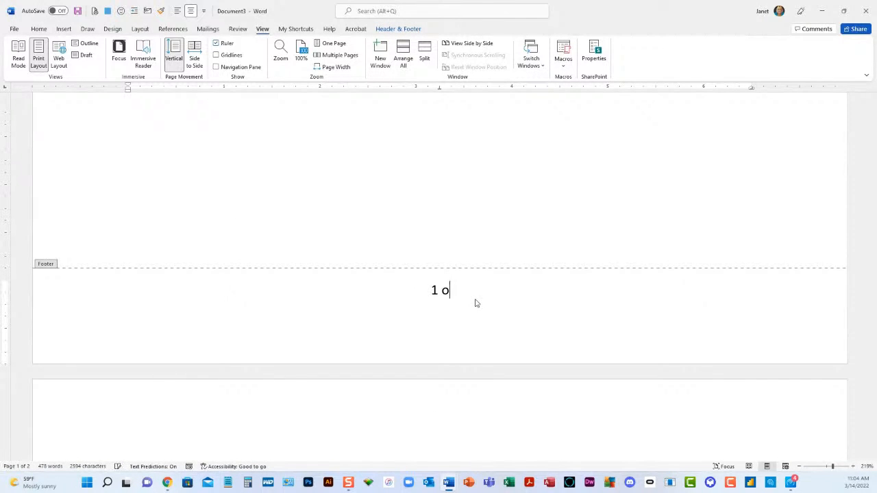
{"action": "type", "text": "f"}
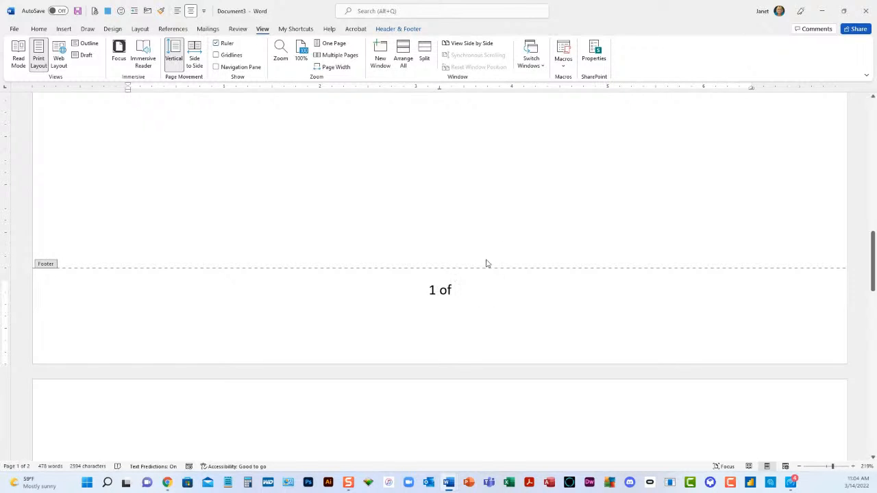
Insert the NumPages field with no number format after "of" in the footer.
{"action": "left_click", "coordinate": [400, 29]}
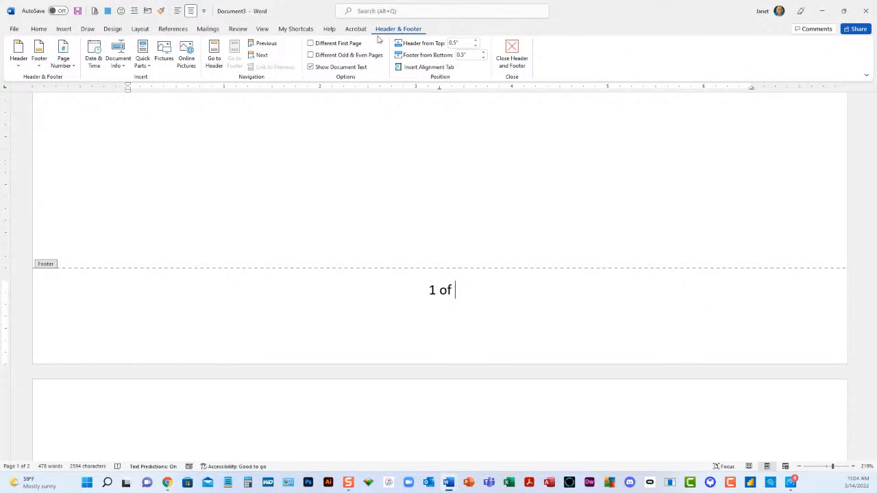
{"action": "left_click", "coordinate": [146, 68]}
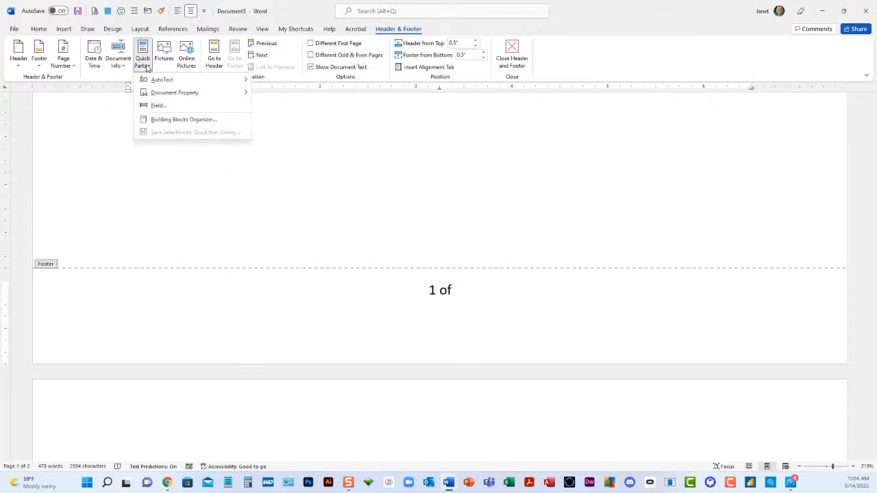
{"action": "left_click", "coordinate": [170, 107]}
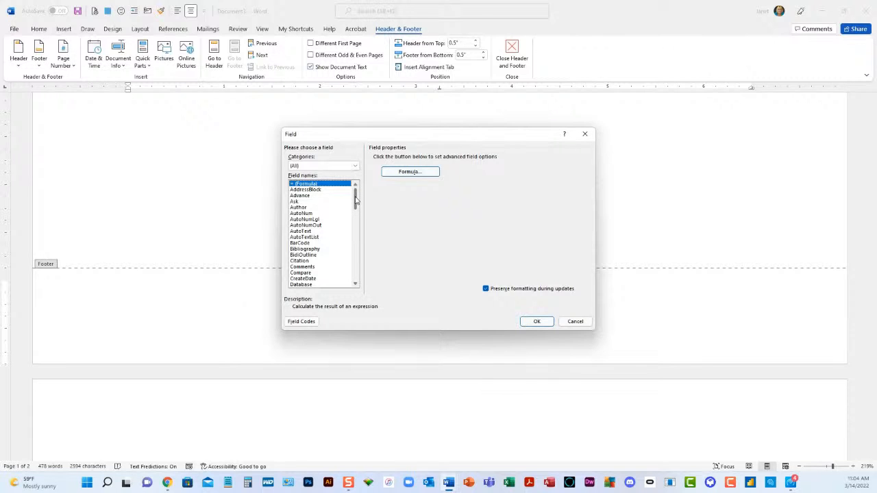
{"action": "left_click_drag", "start_coordinate": [356, 199], "coordinate": [356, 245]}
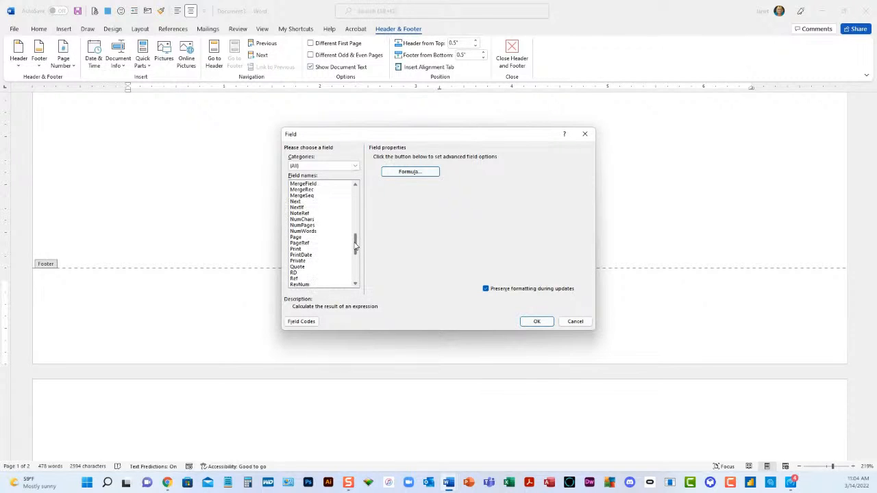
{"action": "left_click", "coordinate": [312, 226]}
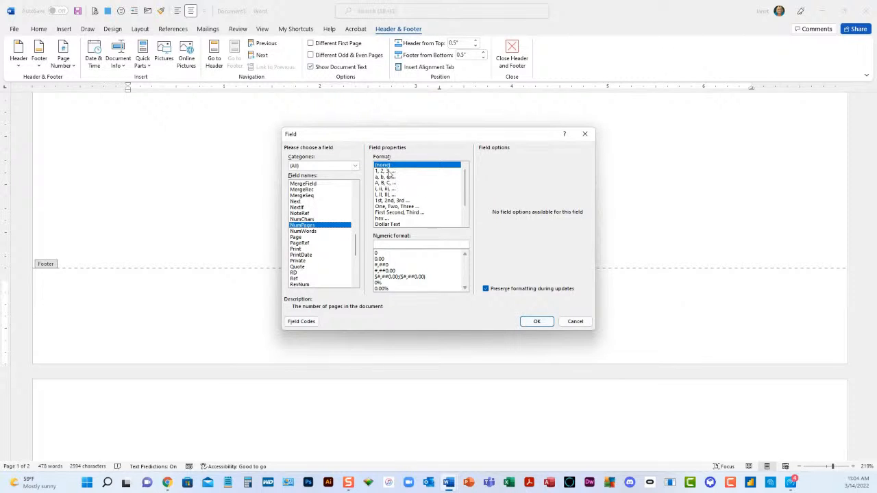
{"action": "left_click", "coordinate": [526, 322]}
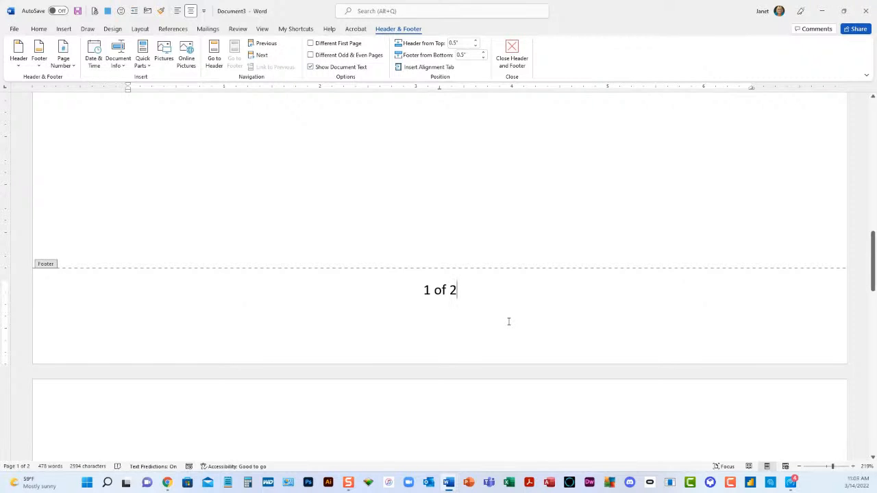
Check the second page's footer, leave header and footer editing, and display multiple pages at once.
{"action": "scroll", "coordinate": [508, 322], "scroll_direction": "down", "scroll_amount": 15}
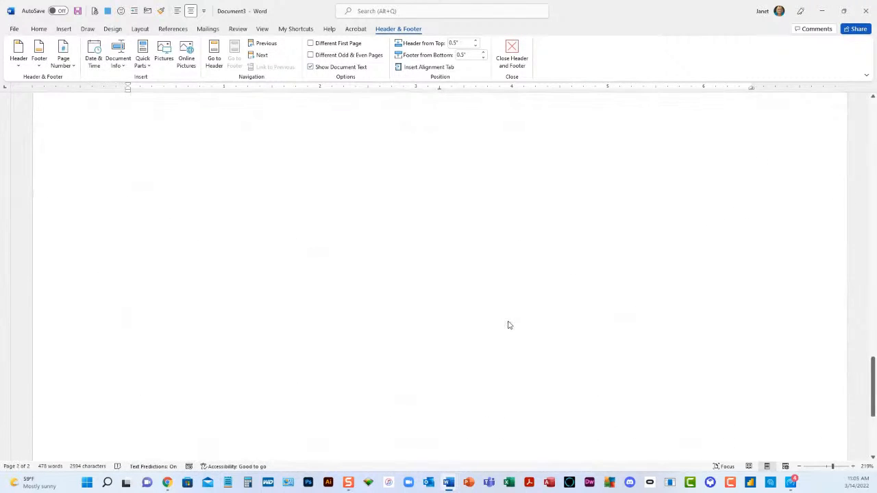
{"action": "scroll", "coordinate": [509, 324], "scroll_direction": "down", "scroll_amount": 3}
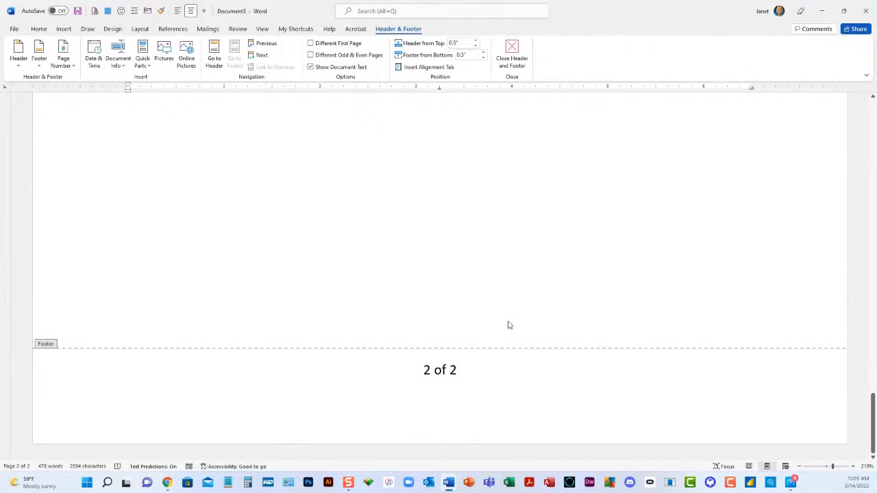
{"action": "scroll", "coordinate": [509, 325], "scroll_direction": "up", "scroll_amount": 12}
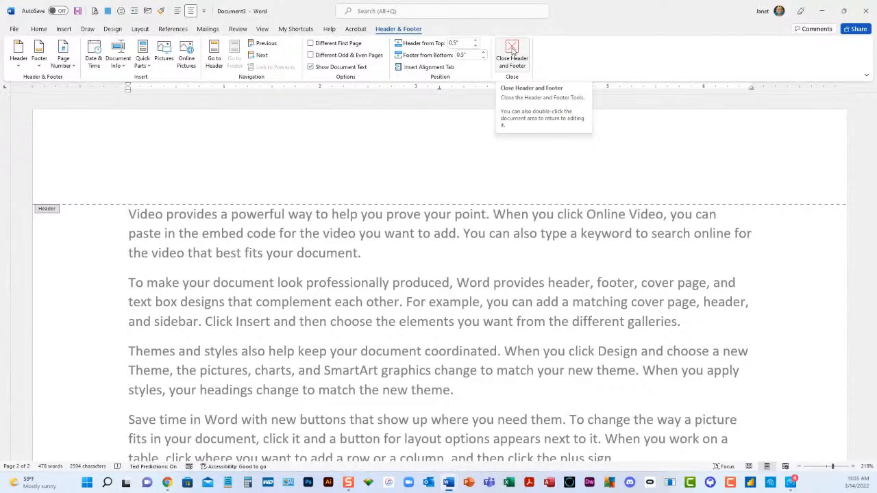
{"action": "left_click", "coordinate": [513, 52]}
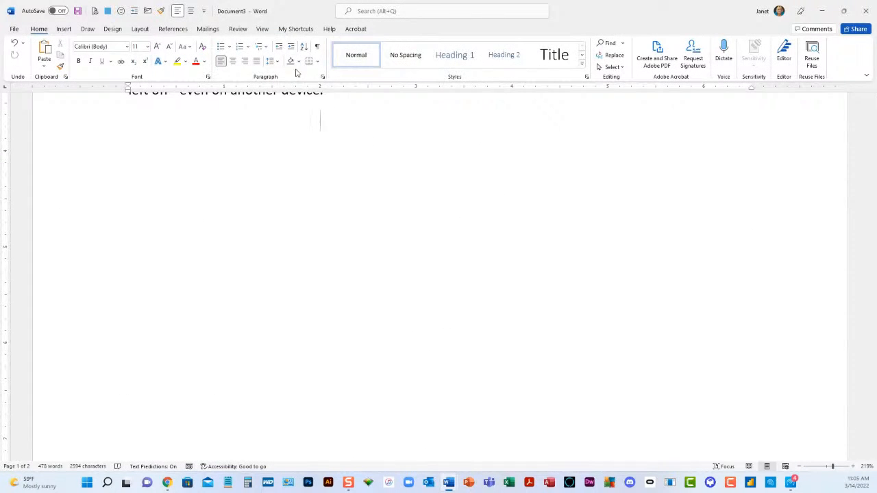
{"action": "left_click", "coordinate": [263, 30]}
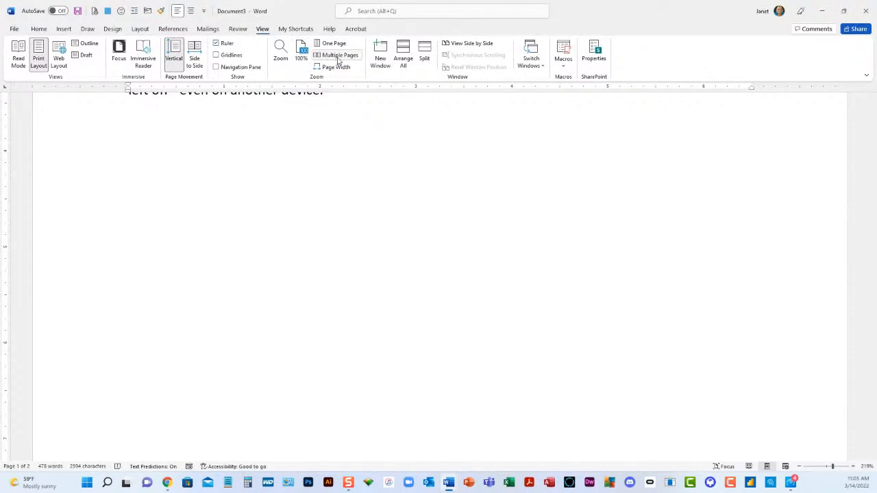
{"action": "left_click", "coordinate": [337, 56]}
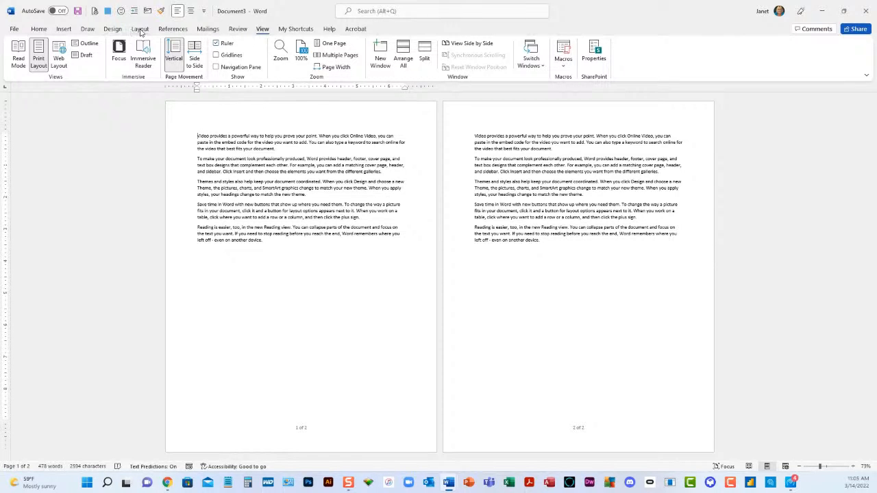
Insert a page break before the first paragraph to add a blank page at the start of the document.
{"action": "left_click", "coordinate": [140, 30]}
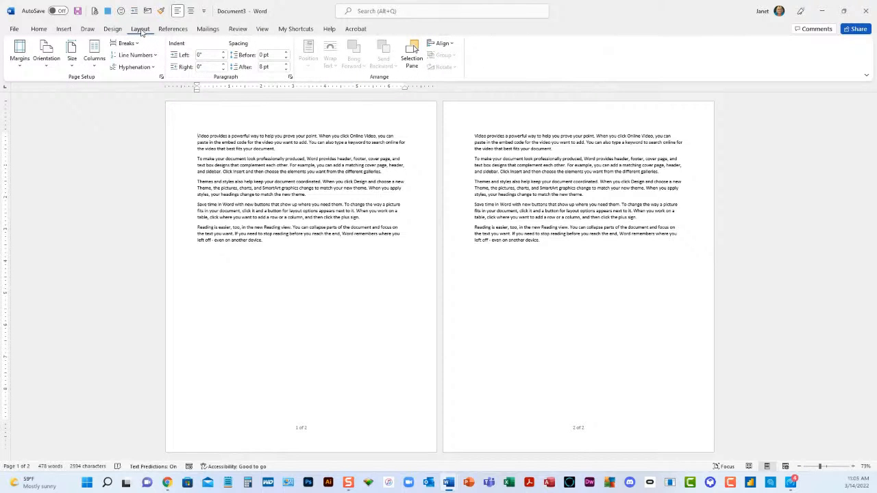
{"action": "left_click", "coordinate": [137, 44]}
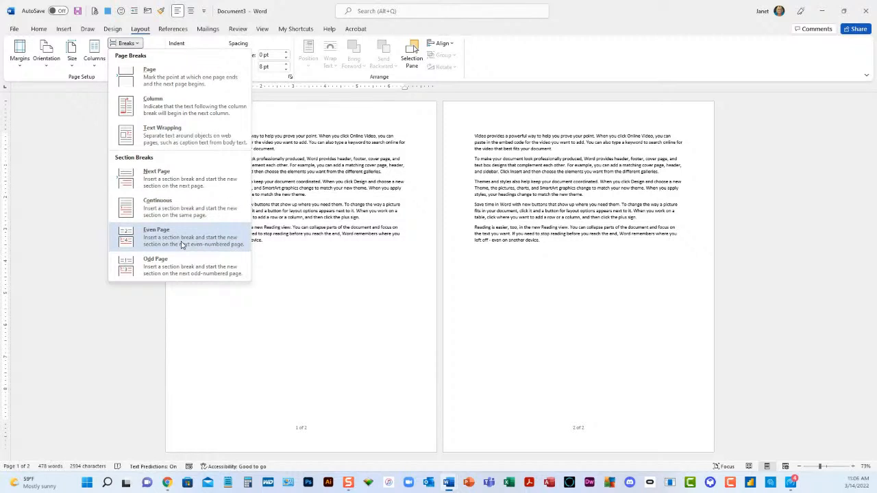
{"action": "left_click", "coordinate": [165, 81]}
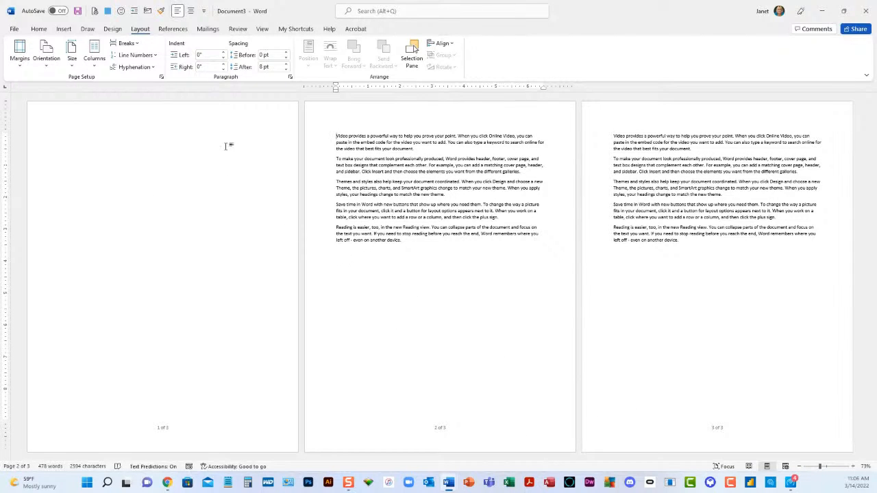
Try "Table of Contents" as the blank first page's header, and delete it from the second page's header.
{"action": "double_click", "coordinate": [160, 122]}
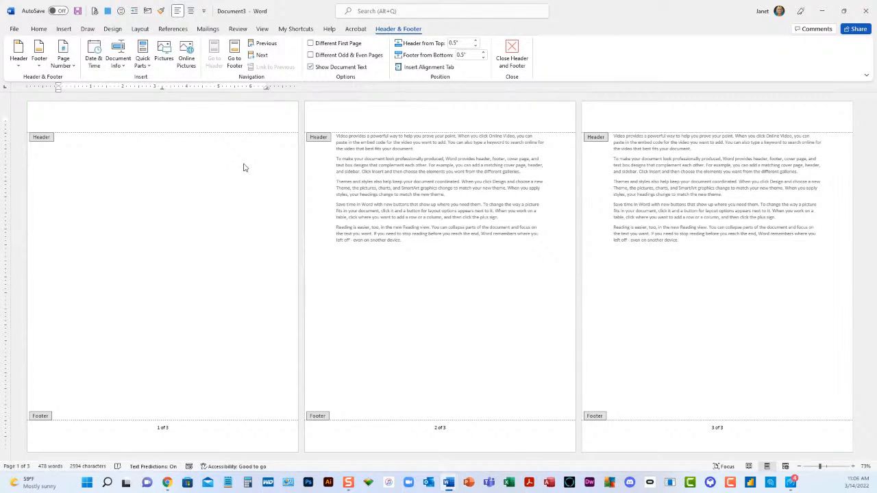
{"action": "type", "text": "Table of Contents"}
{"action": "left_click", "coordinate": [372, 120]}
{"action": "left_click_drag", "start_coordinate": [372, 119], "coordinate": [337, 121]}
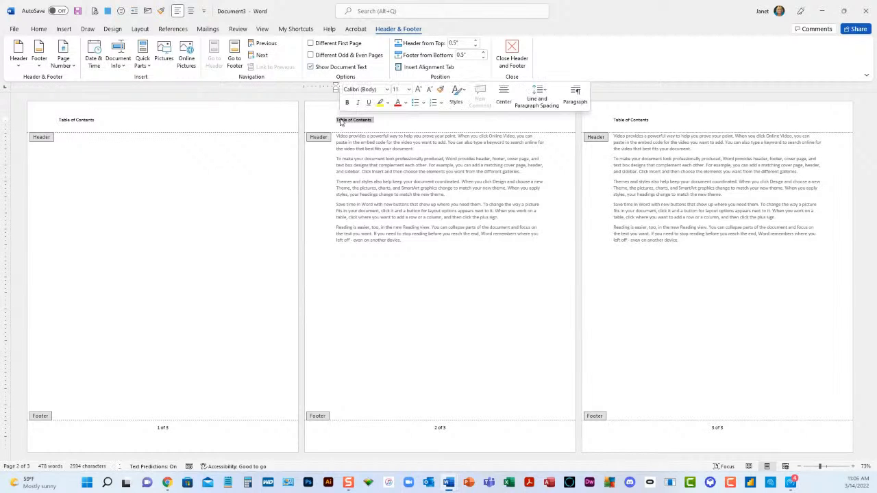
{"action": "key", "text": "Delete"}
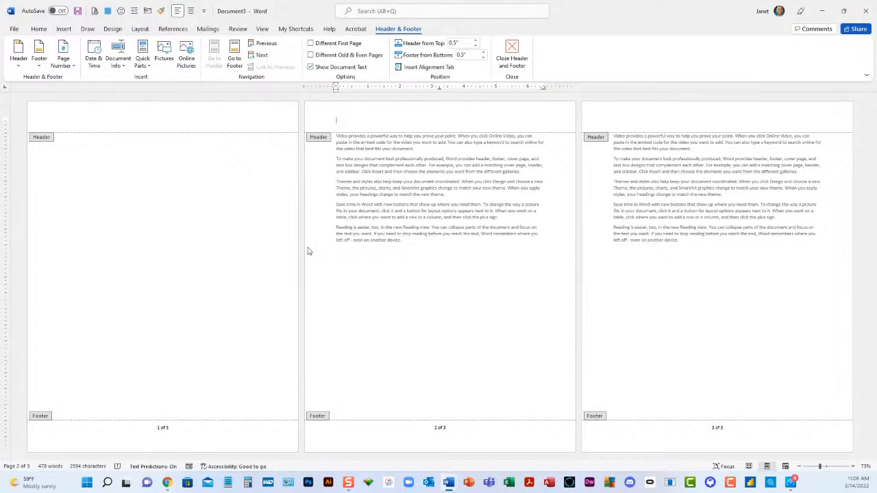
{"action": "left_click", "coordinate": [114, 119]}
{"action": "left_click", "coordinate": [360, 121]}
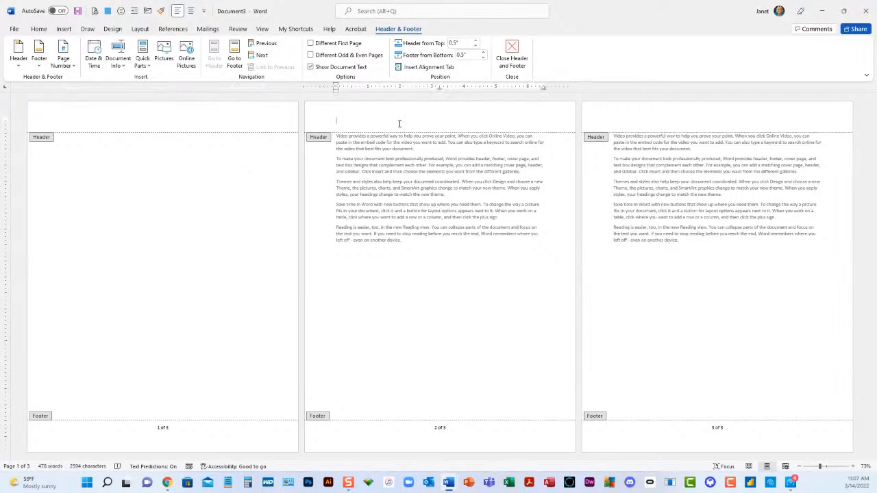
{"action": "left_click", "coordinate": [644, 120]}
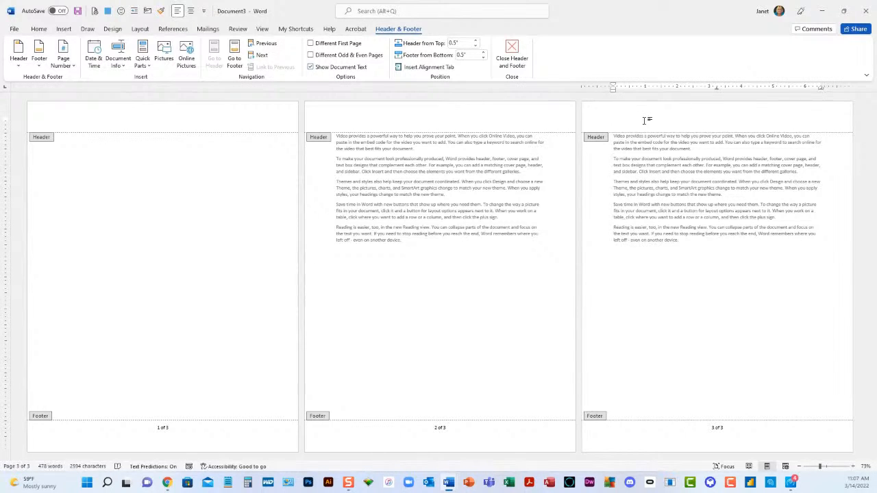
Show the formatting marks, leave header editing, and delete the page break on the blank first page.
{"action": "left_click", "coordinate": [39, 29]}
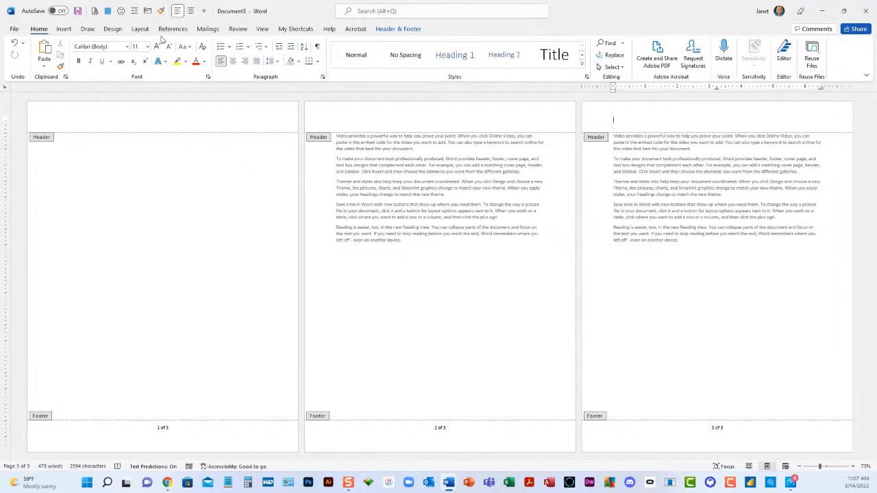
{"action": "left_click", "coordinate": [319, 50]}
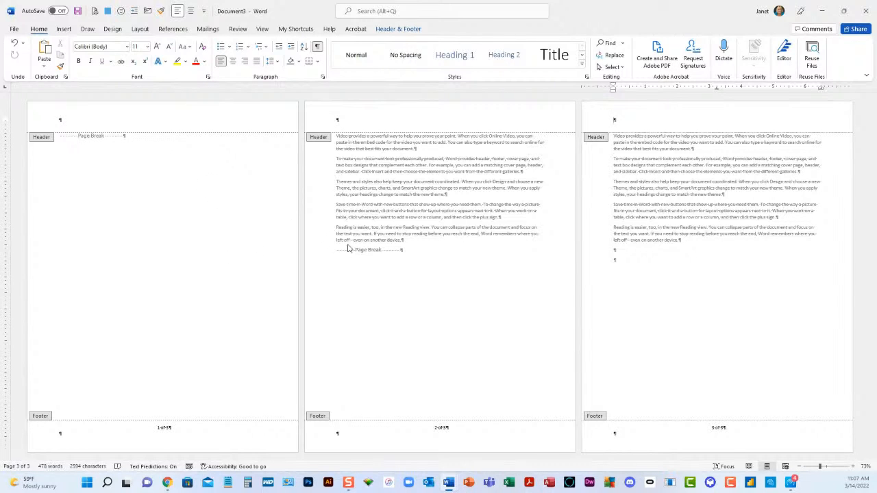
{"action": "left_click", "coordinate": [120, 137]}
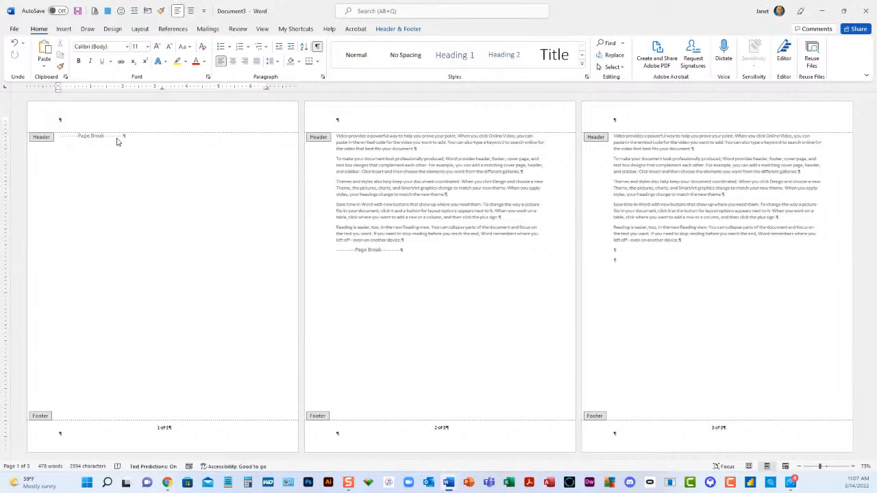
{"action": "double_click", "coordinate": [117, 141]}
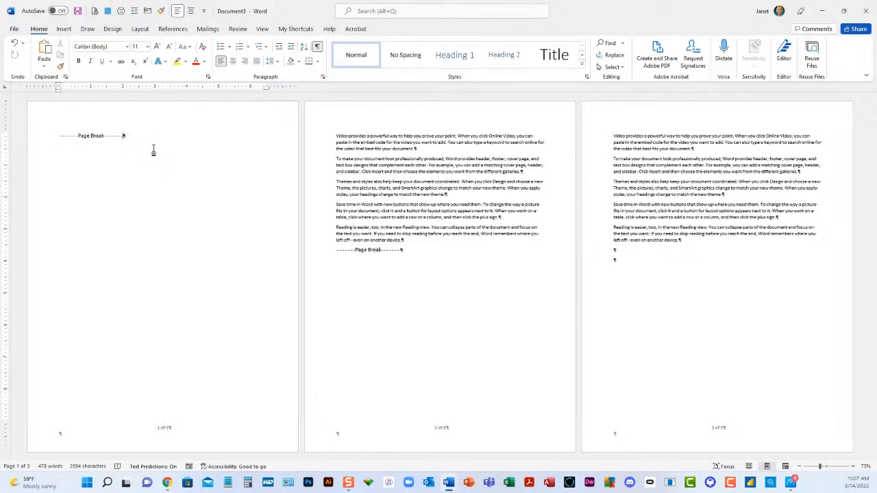
{"action": "key", "text": "BackSpace"}
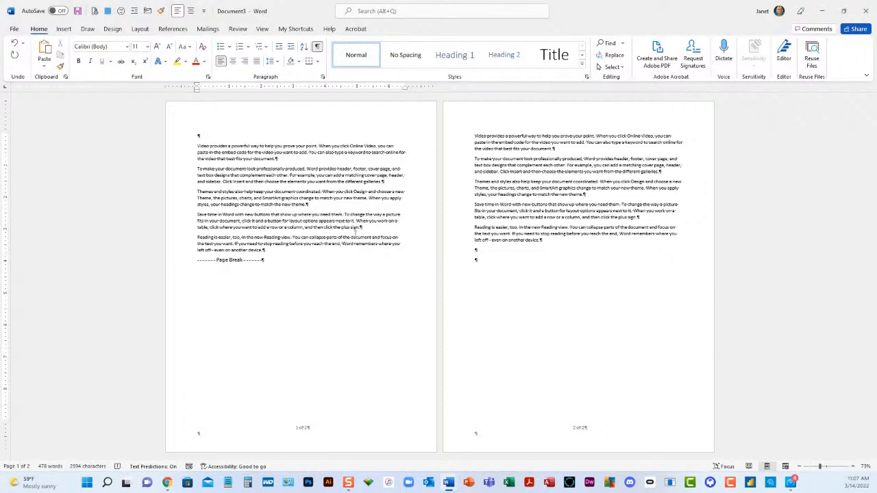
Insert a Next Page section break at the start of the document and enter "Table of Contents" in the first section's header.
{"action": "left_click", "coordinate": [141, 30]}
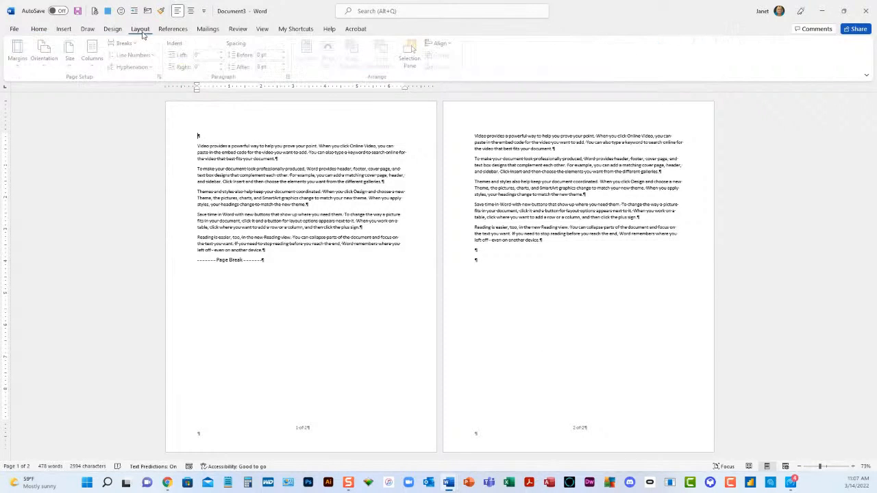
{"action": "left_click", "coordinate": [135, 45]}
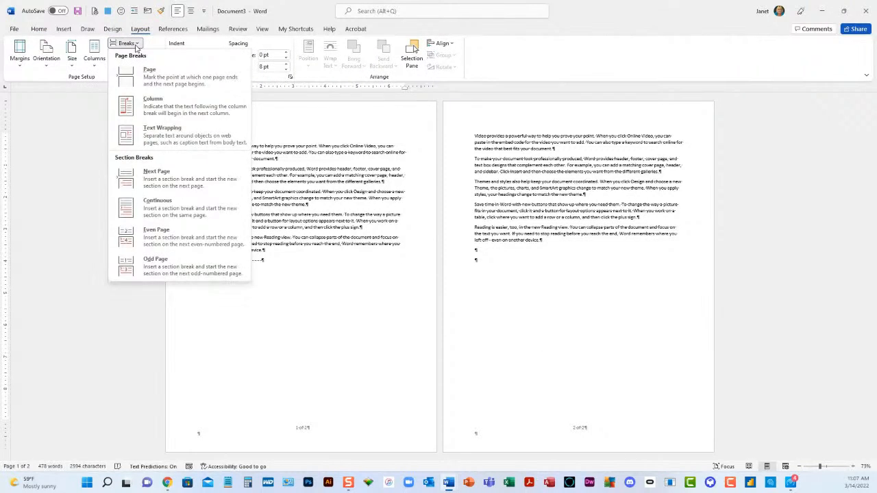
{"action": "left_click", "coordinate": [159, 179]}
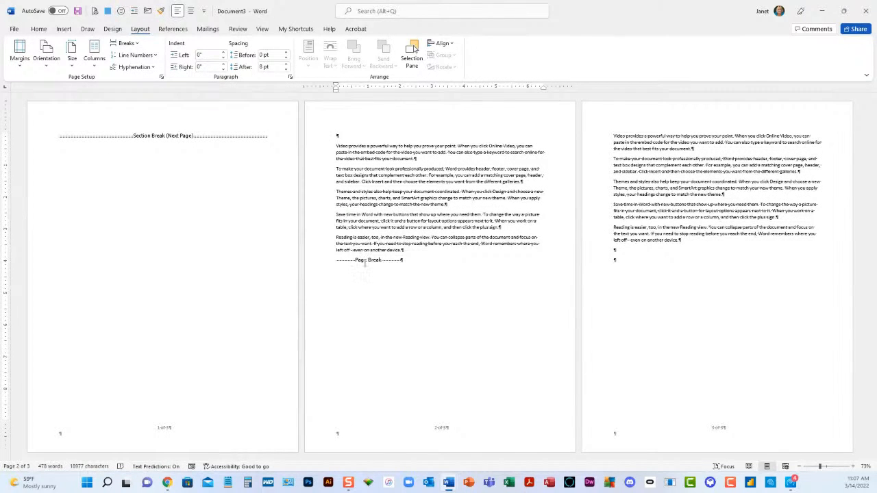
{"action": "double_click", "coordinate": [189, 111]}
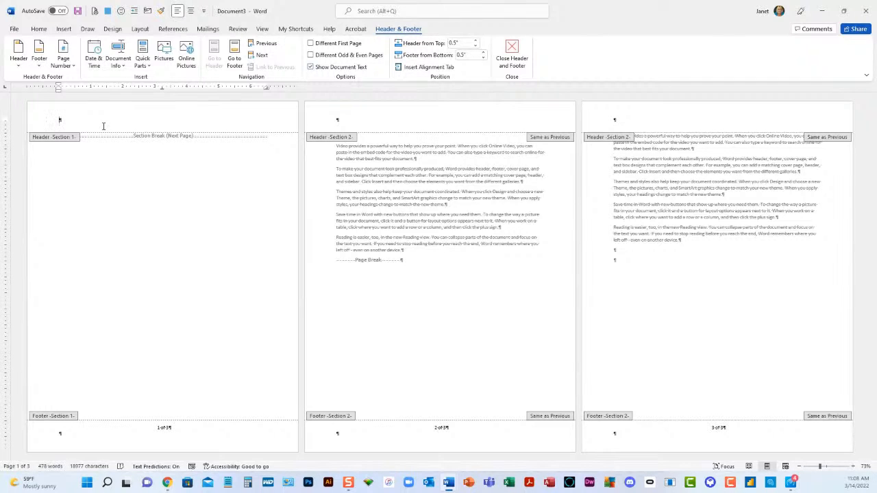
{"action": "type", "text": "Table of Contents"}
Unlink the second section's header from the previous section and replace its text with "Headers and Footers".
{"action": "left_click", "coordinate": [380, 120]}
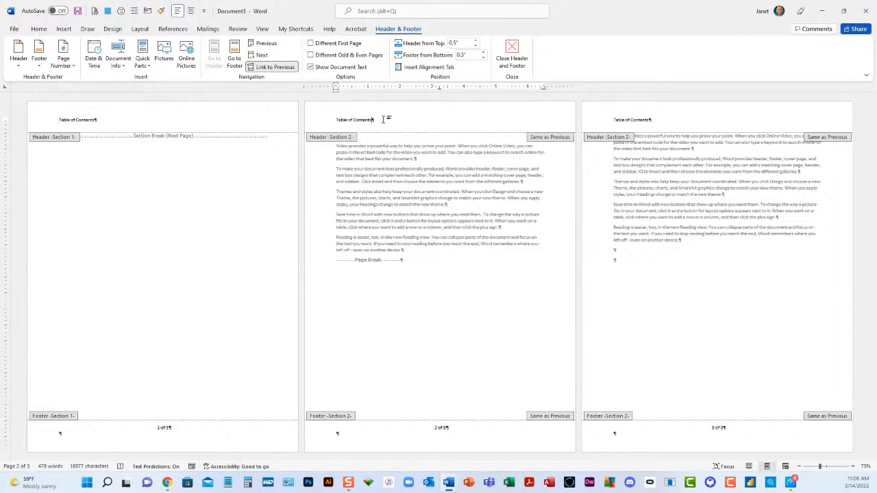
{"action": "left_click", "coordinate": [283, 68]}
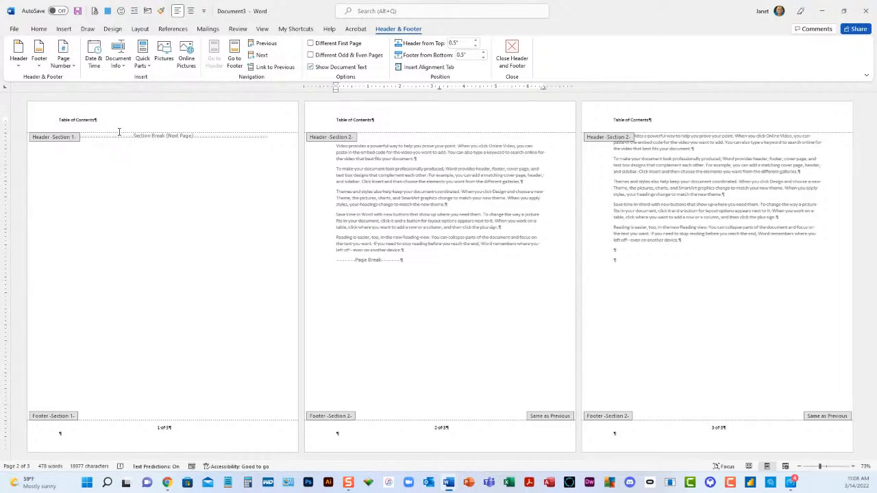
{"action": "left_click_drag", "start_coordinate": [336, 120], "coordinate": [365, 119]}
{"action": "type", "text": "Headers and Footers"}
Unlink the second section's footer from the previous section and delete the page numbering from the first section's footer.
{"action": "left_click", "coordinate": [464, 430]}
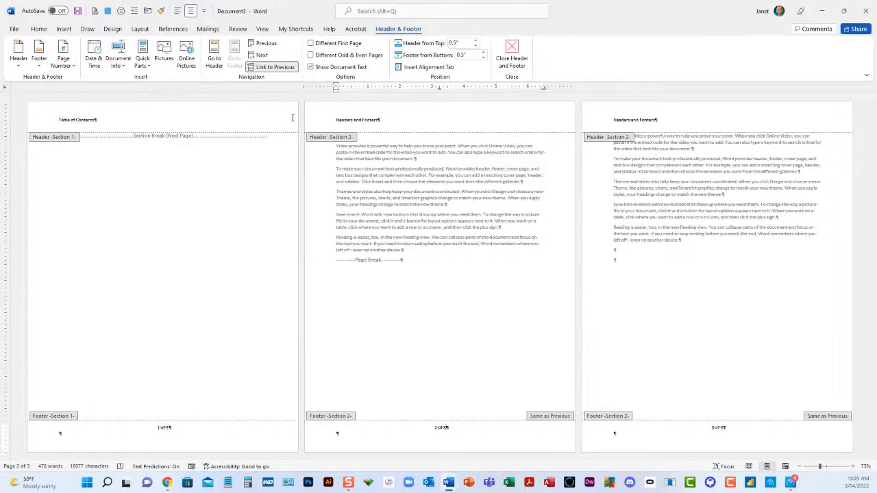
{"action": "left_click", "coordinate": [285, 67]}
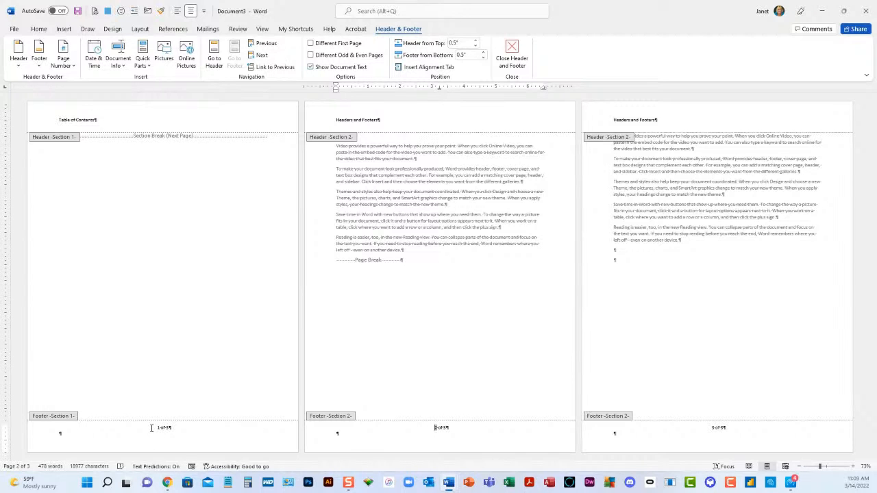
{"action": "left_click_drag", "start_coordinate": [152, 428], "coordinate": [174, 429]}
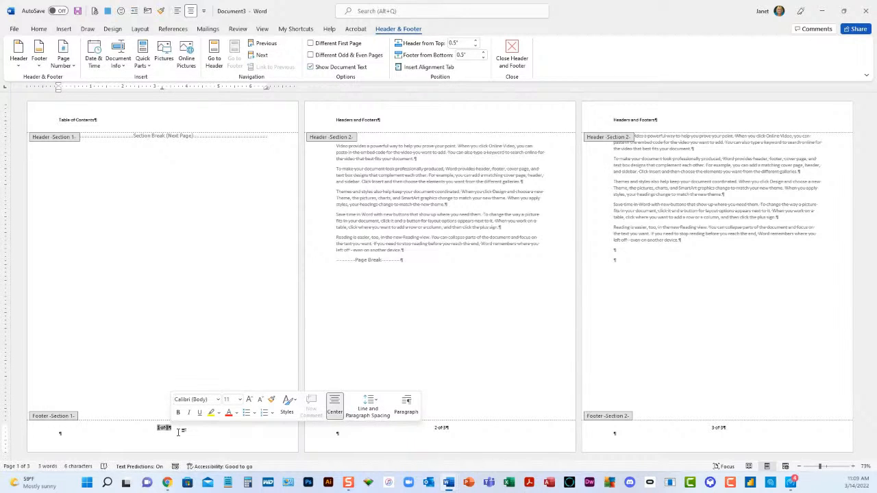
{"action": "key", "text": "Delete"}
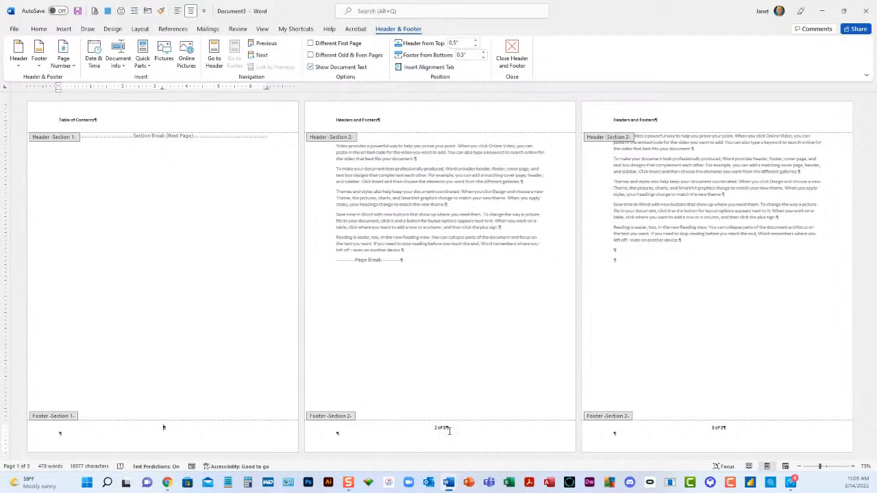
Restart the page numbering at 1 in the second section's footer, keeping the 1, 2, 3 number format.
{"action": "left_click", "coordinate": [449, 430]}
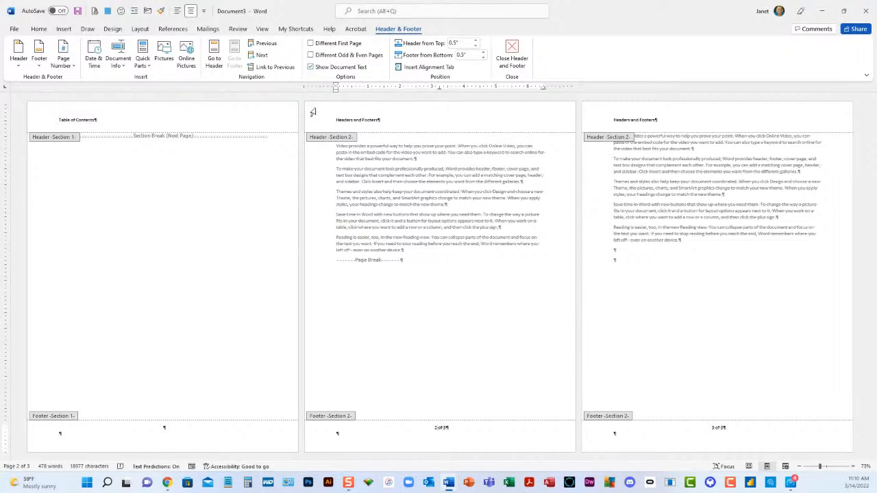
{"action": "left_click", "coordinate": [262, 29]}
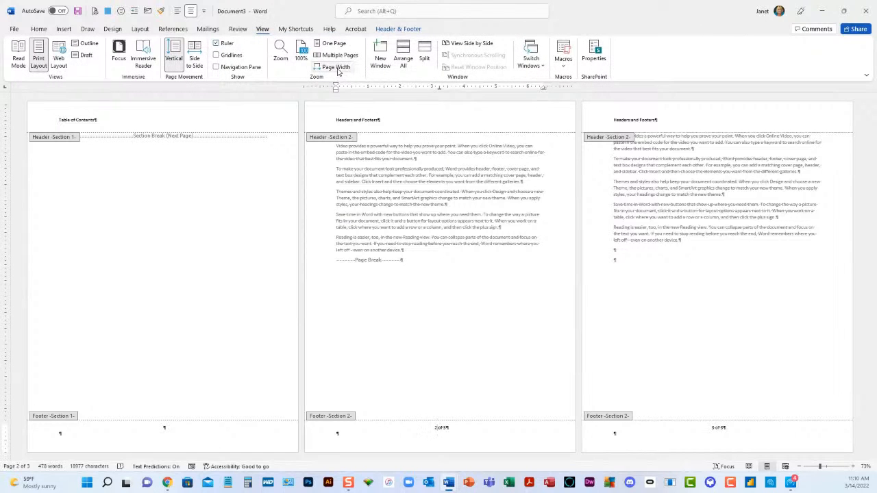
{"action": "left_click", "coordinate": [333, 66]}
{"action": "scroll", "coordinate": [468, 347], "scroll_direction": "down", "scroll_amount": 2}
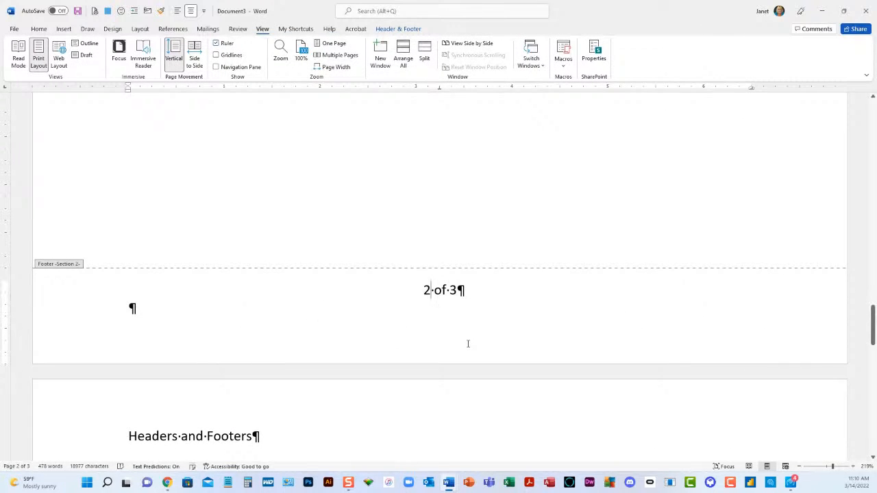
{"action": "left_click", "coordinate": [430, 291]}
{"action": "key", "text": "shift+Left"}
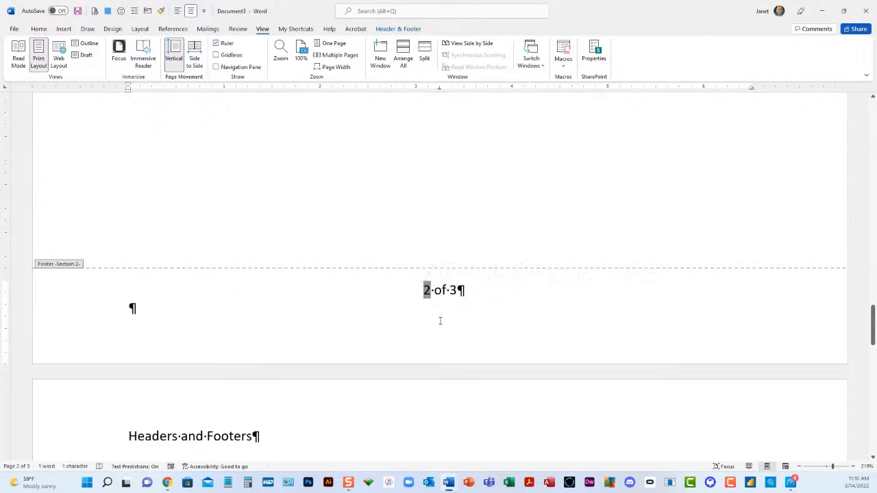
{"action": "left_click", "coordinate": [437, 312]}
{"action": "left_click", "coordinate": [429, 291]}
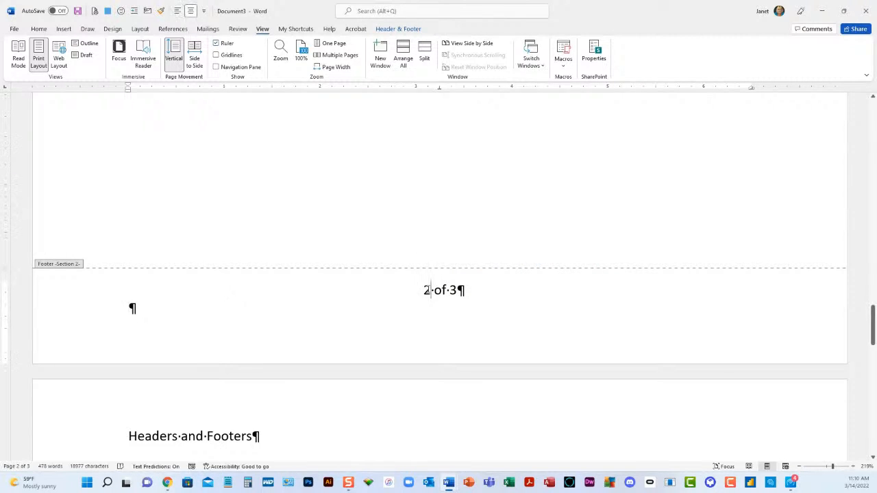
{"action": "left_click", "coordinate": [423, 290]}
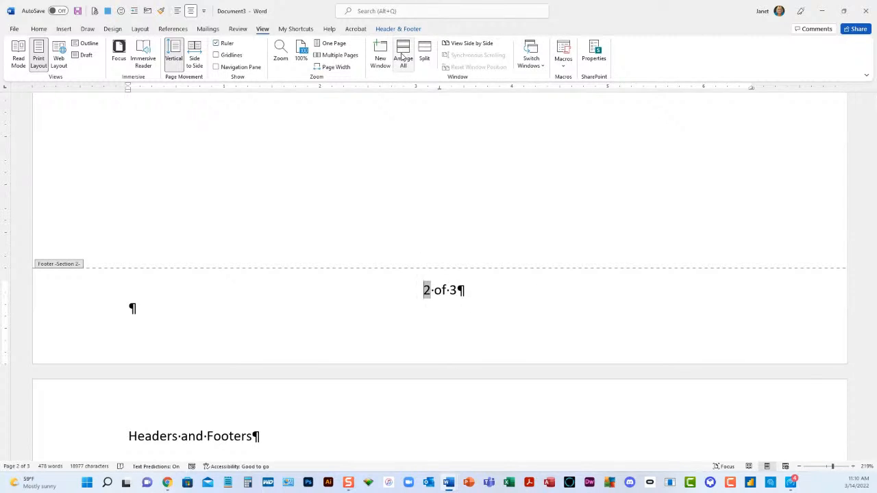
{"action": "left_click", "coordinate": [395, 30]}
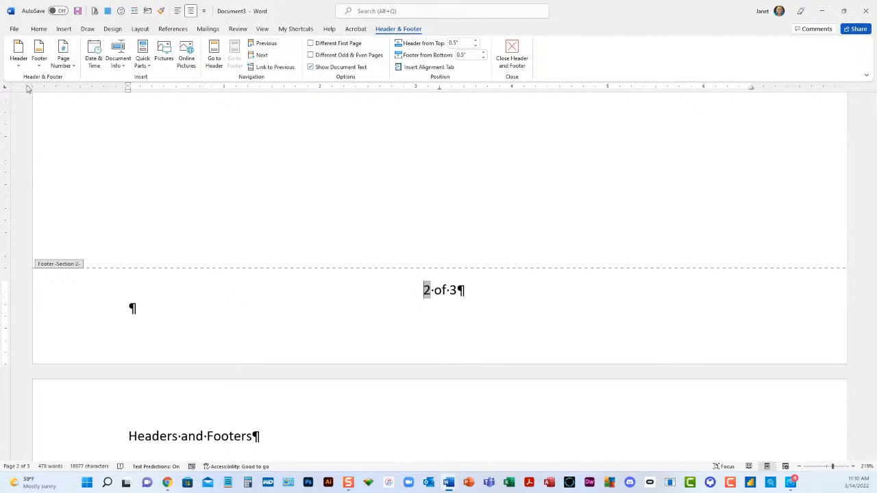
{"action": "left_click", "coordinate": [69, 67]}
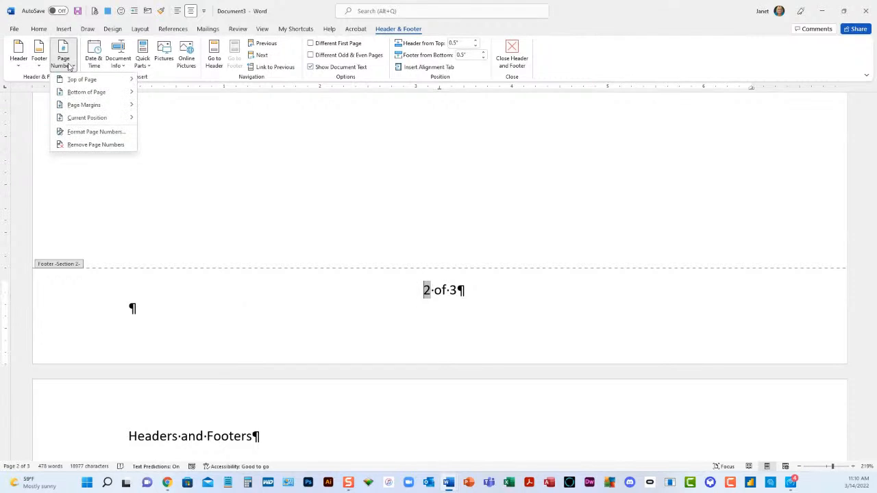
{"action": "left_click", "coordinate": [81, 134]}
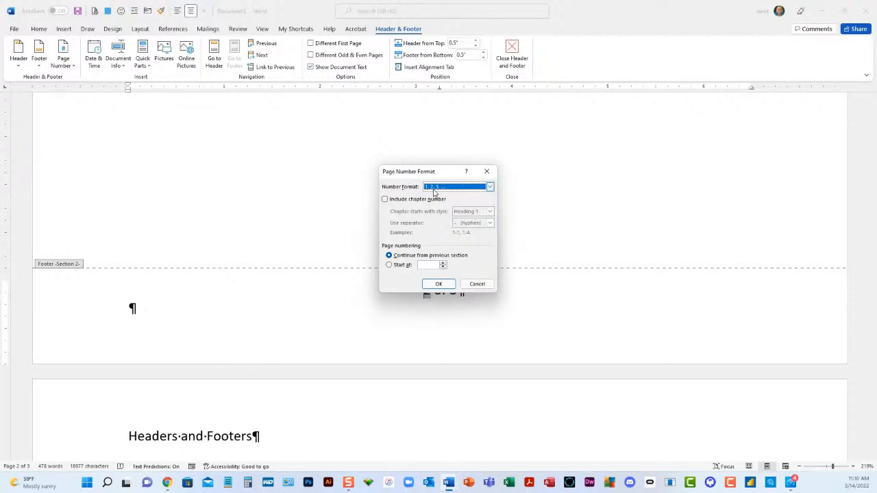
{"action": "left_click", "coordinate": [389, 264]}
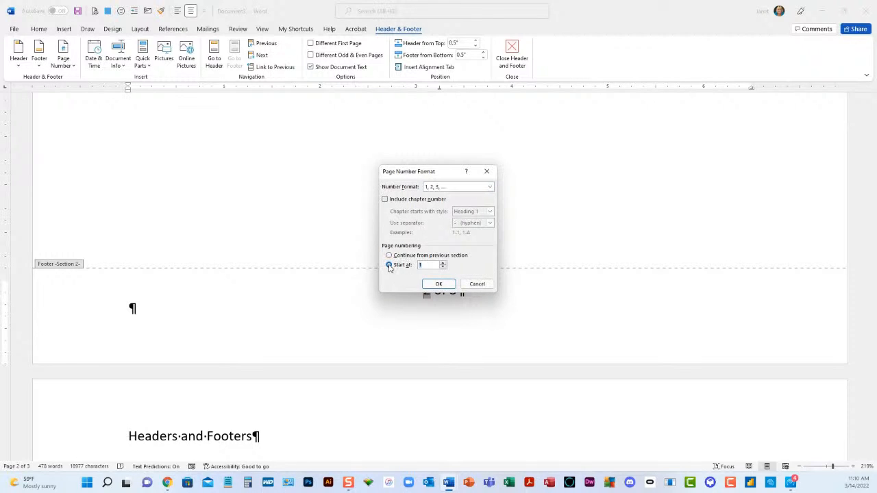
{"action": "left_click", "coordinate": [438, 284]}
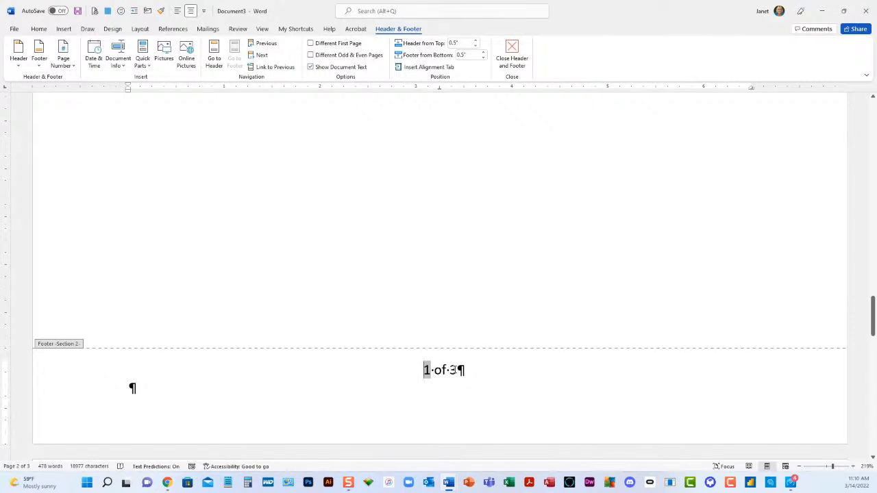
Replace the total page count in the second section's footer with a SectionPages field.
{"action": "double_click", "coordinate": [452, 370]}
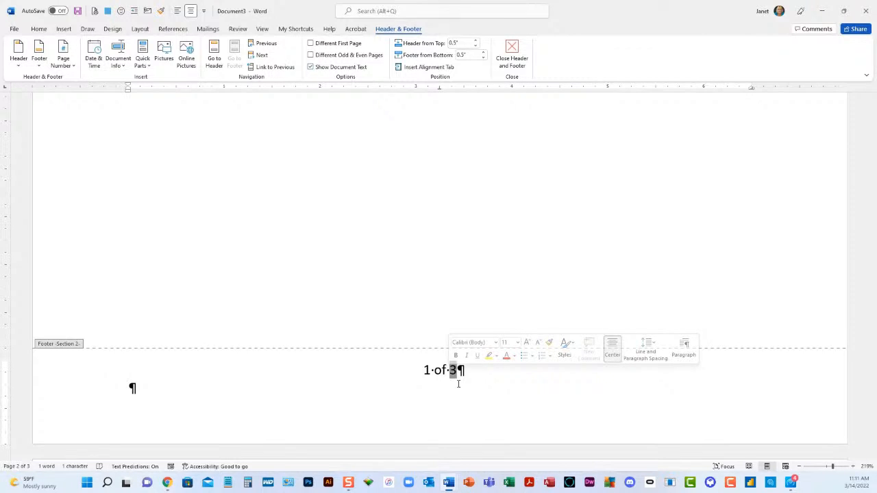
{"action": "key", "text": "Delete"}
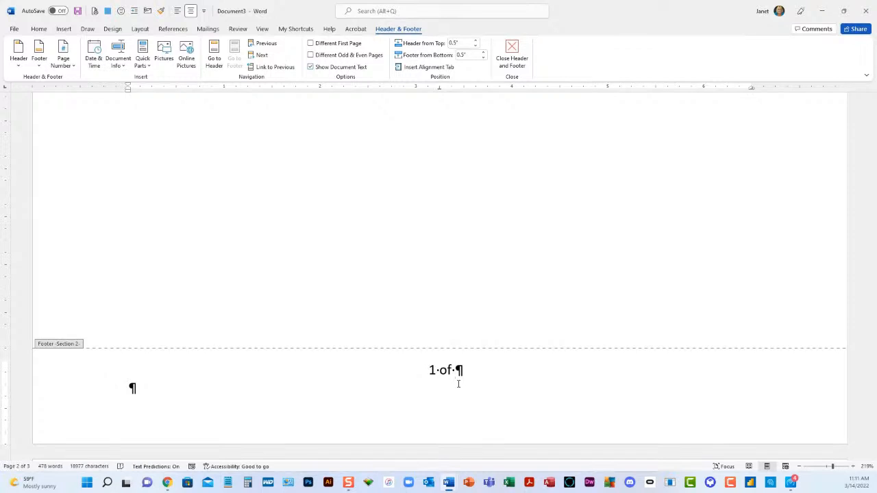
{"action": "left_click", "coordinate": [144, 62]}
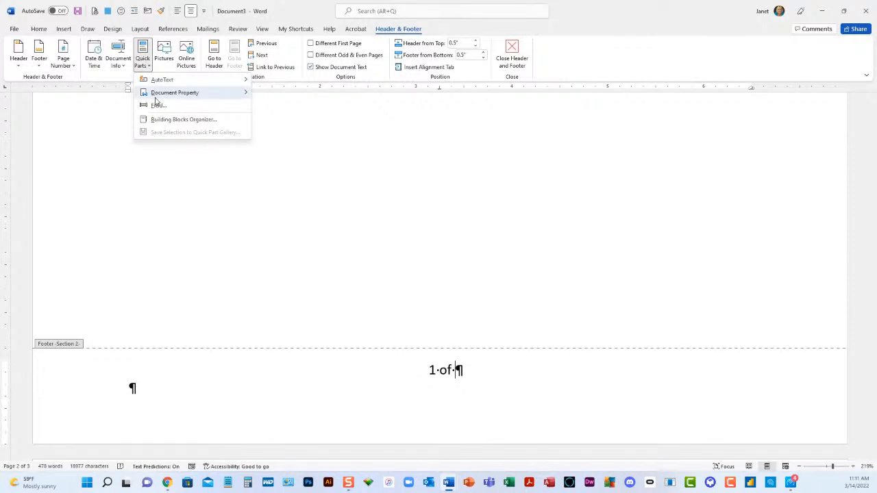
{"action": "left_click", "coordinate": [160, 107]}
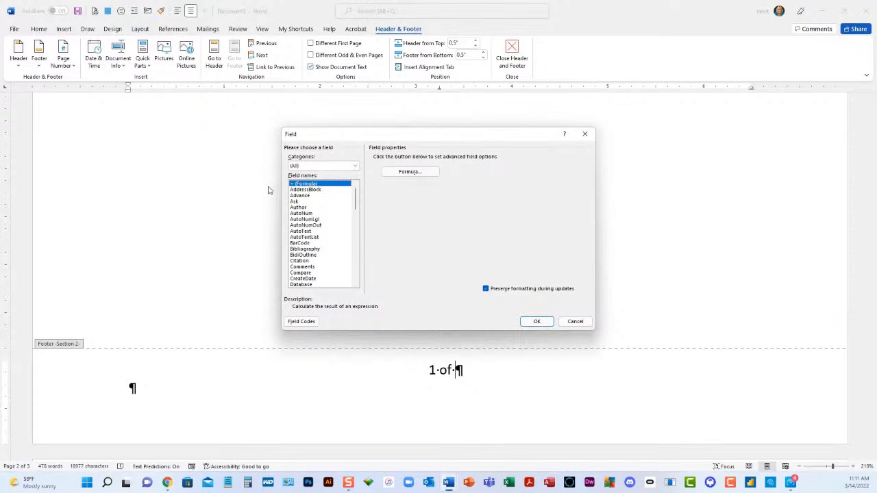
{"action": "left_click_drag", "start_coordinate": [355, 204], "coordinate": [350, 261]}
{"action": "left_click", "coordinate": [312, 256]}
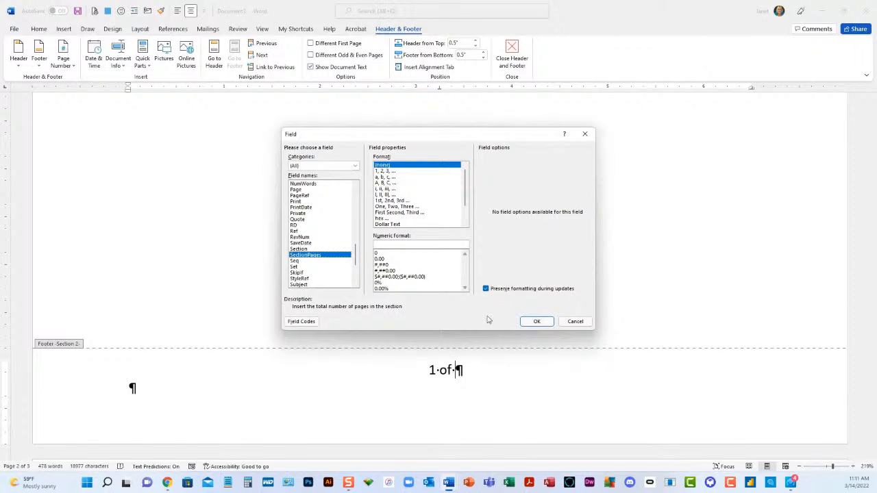
{"action": "left_click", "coordinate": [537, 322]}
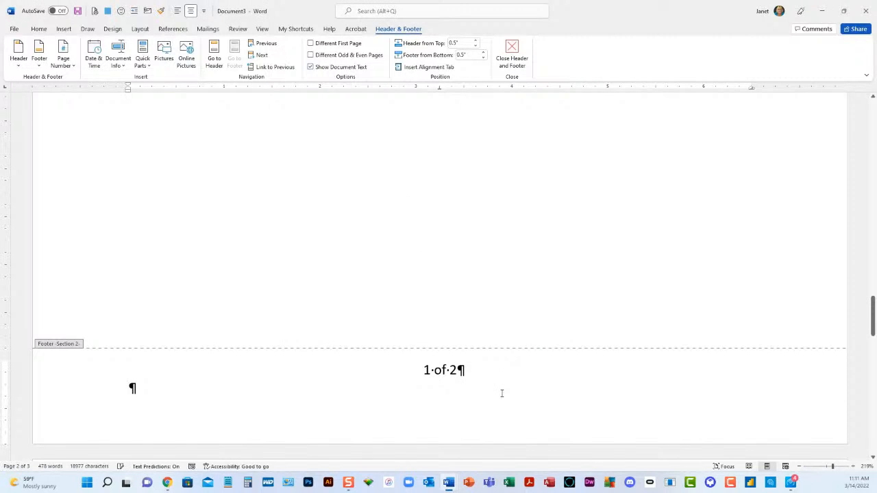
Display multiple pages at once and examine the footer numbering of both sections.
{"action": "left_click", "coordinate": [501, 393]}
{"action": "left_click", "coordinate": [263, 29]}
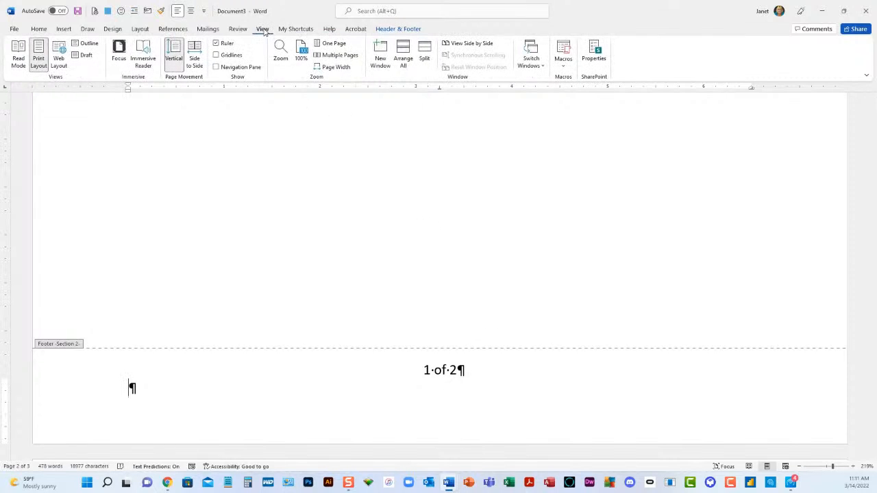
{"action": "left_click", "coordinate": [336, 55]}
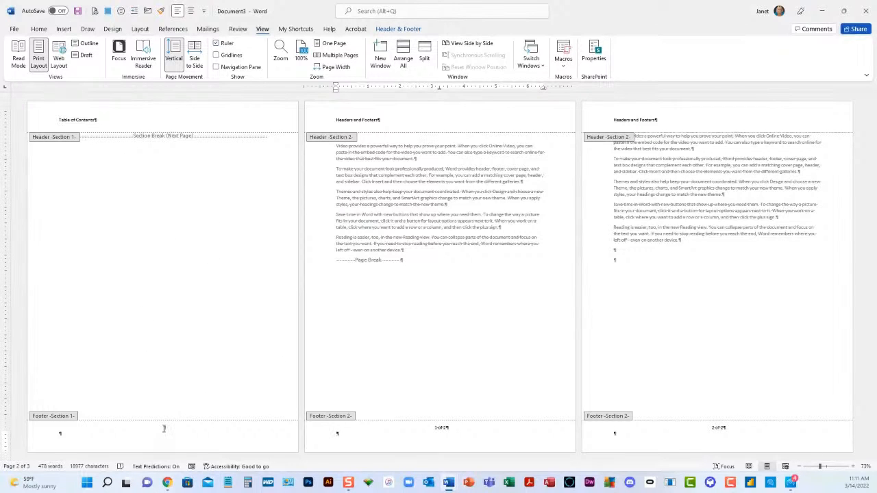
{"action": "left_click", "coordinate": [164, 428]}
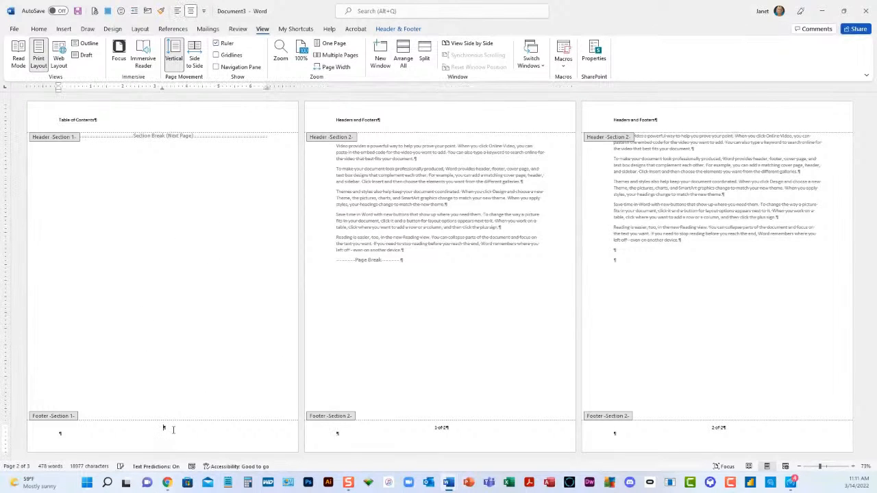
{"action": "left_click", "coordinate": [438, 428]}
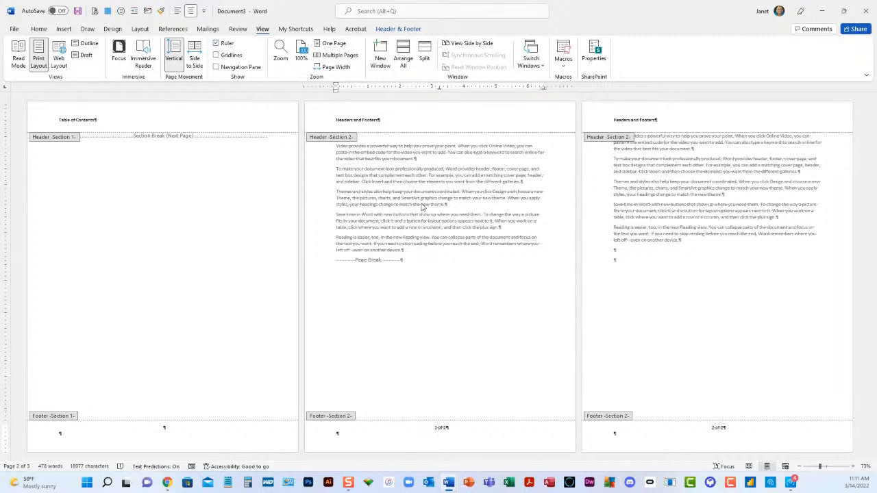
Switch to the Project Gutenberg Treasure Trail document and insert a page break before the first page's "THE TREASURE TRAIL" title, checking it with formatting marks.
{"action": "left_click", "coordinate": [533, 66]}
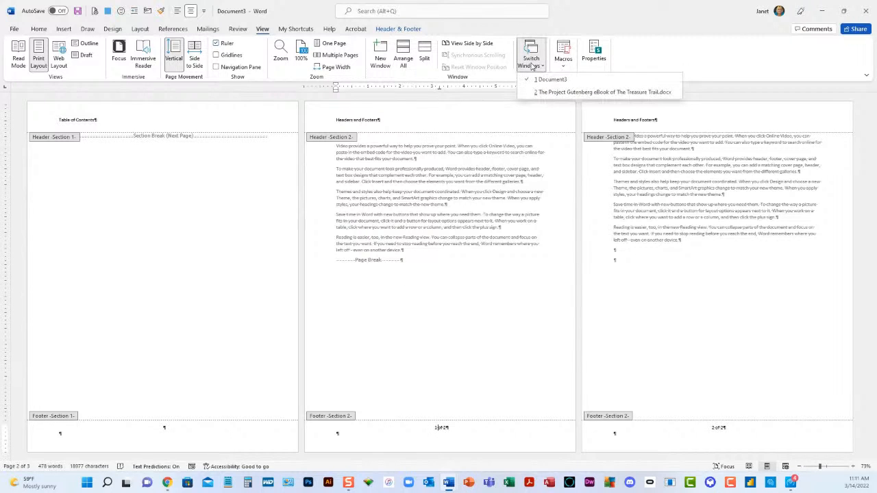
{"action": "left_click", "coordinate": [562, 93]}
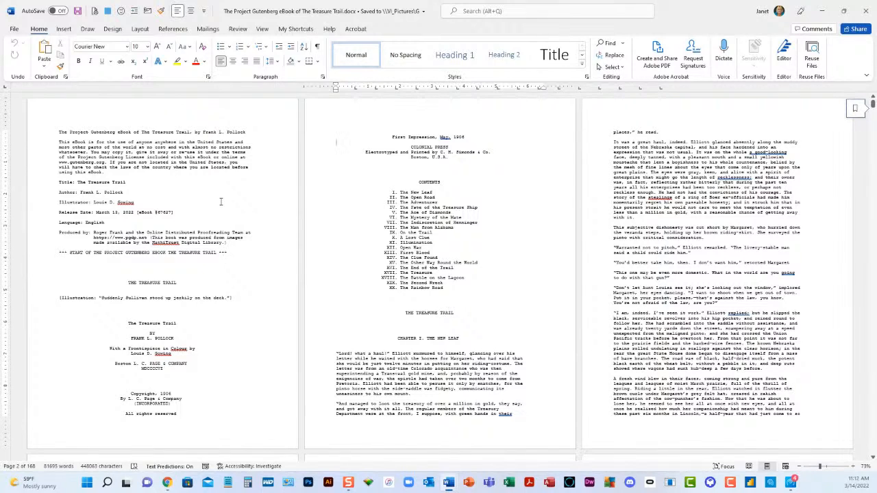
{"action": "left_click", "coordinate": [130, 283]}
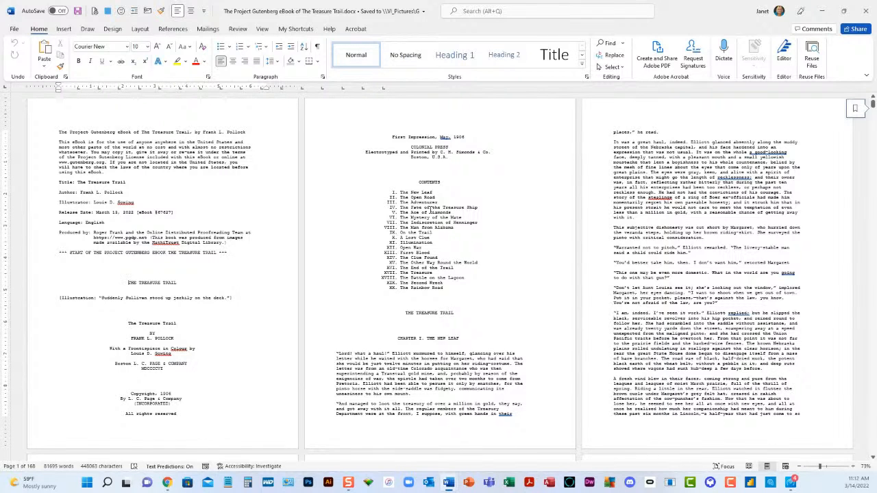
{"action": "key", "text": "ctrl+Return"}
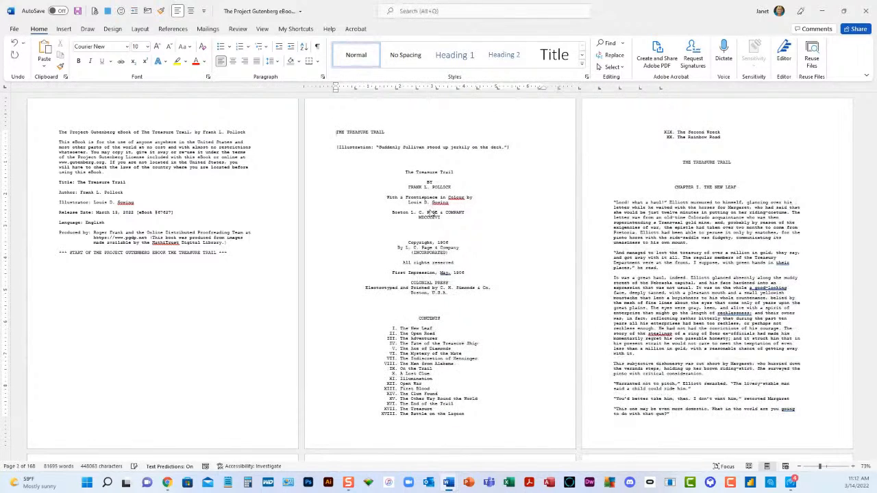
{"action": "left_click", "coordinate": [317, 46]}
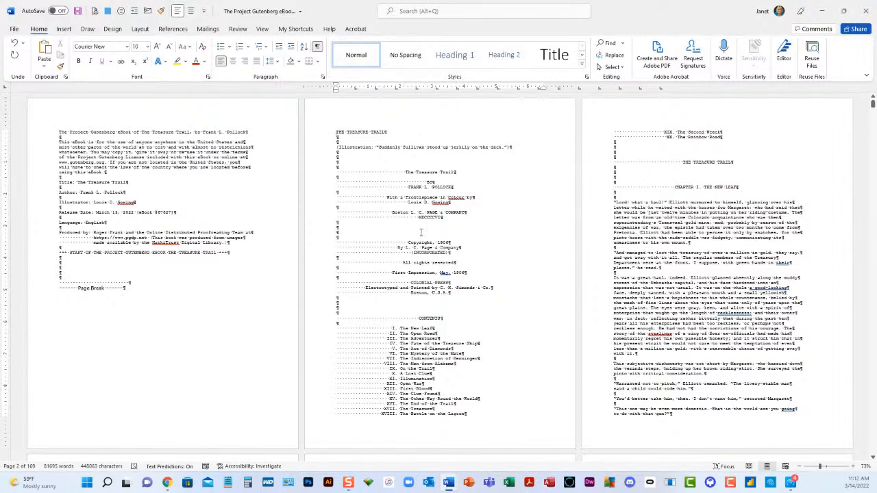
{"action": "left_click", "coordinate": [317, 46]}
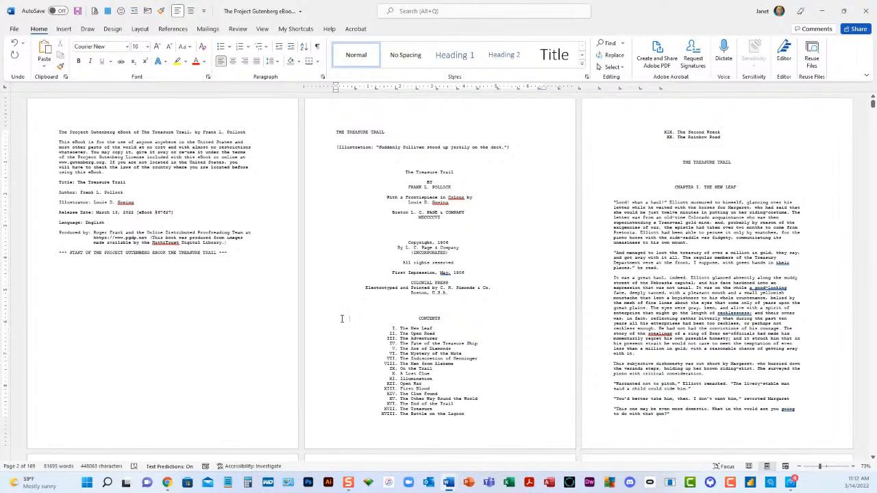
Insert Next Page section breaks before the "CONTENTS" heading and before the "THE TREASURE TRAIL" title above Chapter I.
{"action": "left_click", "coordinate": [139, 30]}
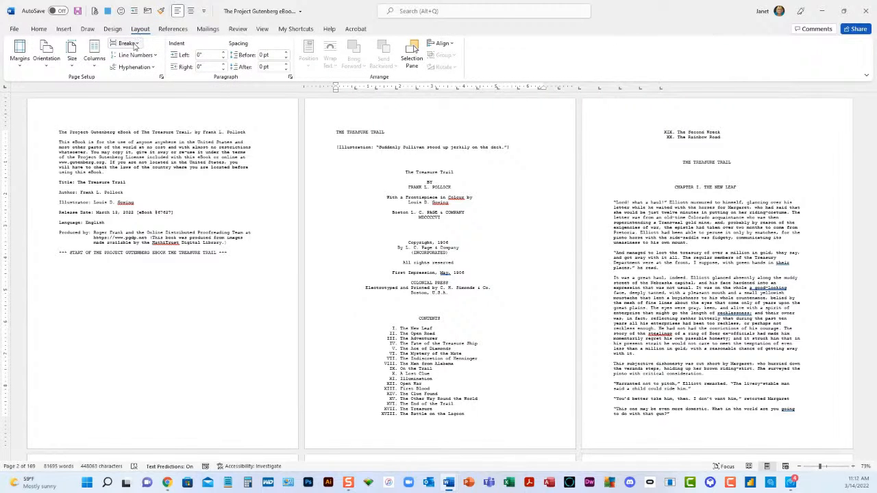
{"action": "left_click", "coordinate": [134, 45]}
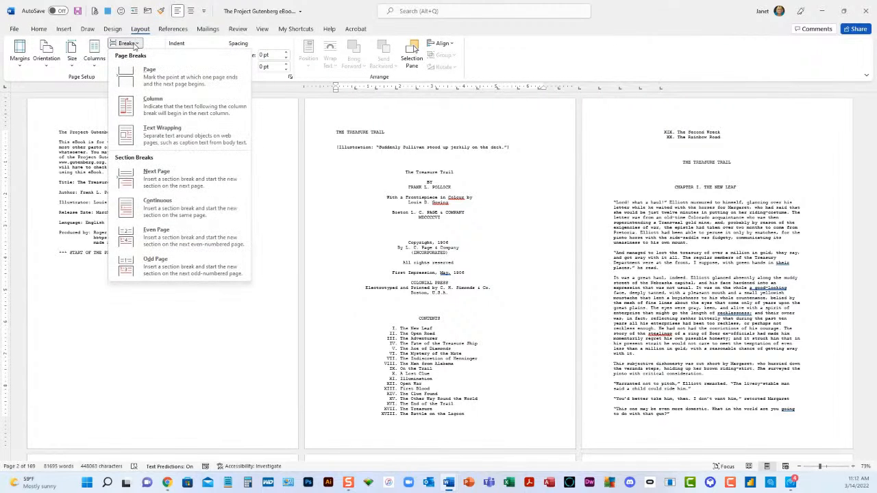
{"action": "left_click", "coordinate": [159, 180]}
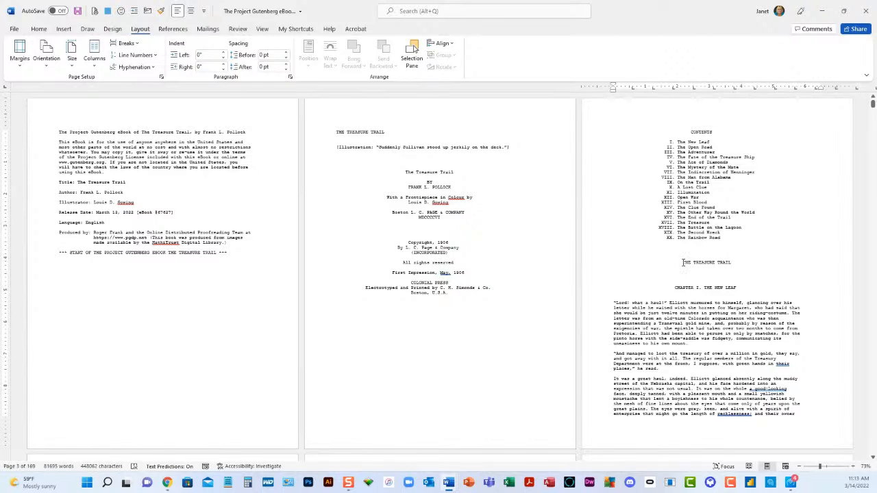
{"action": "left_click", "coordinate": [126, 43]}
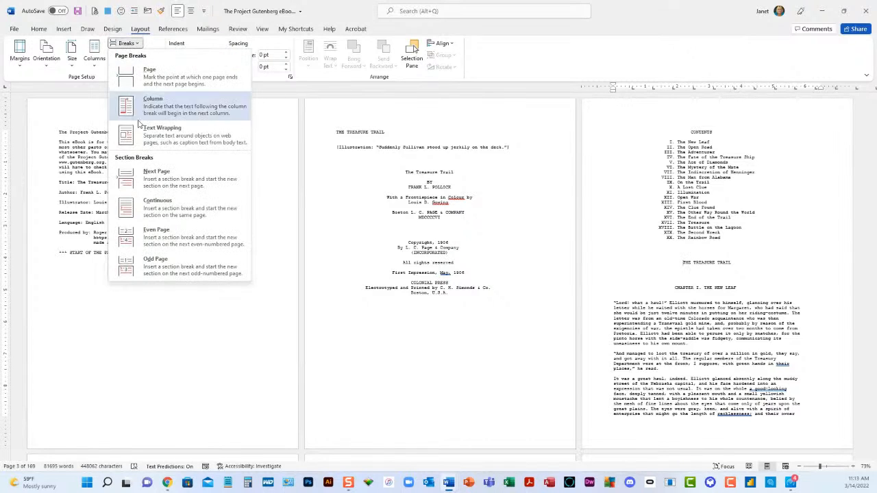
{"action": "left_click", "coordinate": [152, 175]}
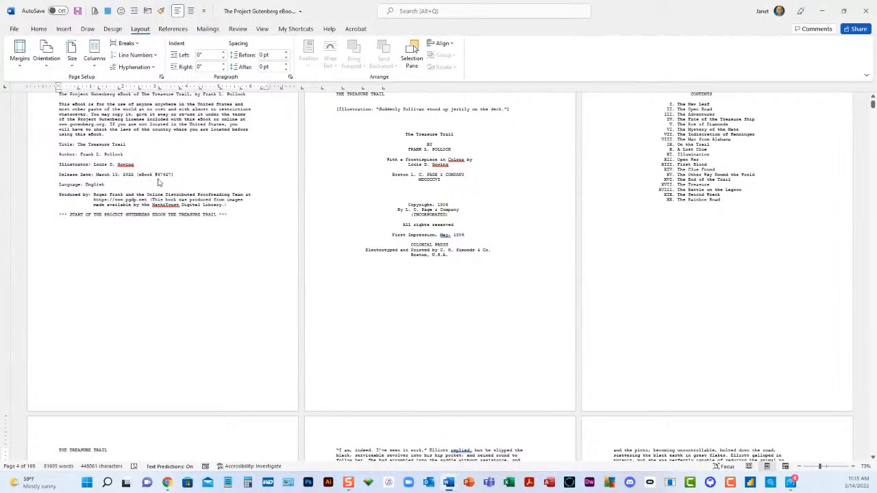
{"action": "scroll", "coordinate": [399, 250], "scroll_direction": "up", "scroll_amount": 2}
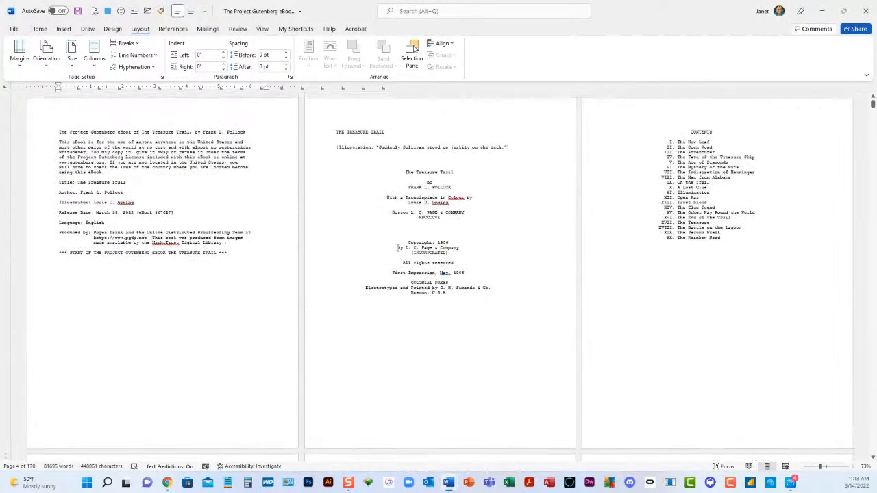
Open the headers for editing and enter "book" in the Section 3 header above Chapter I.
{"action": "left_click", "coordinate": [102, 109]}
{"action": "double_click", "coordinate": [101, 109]}
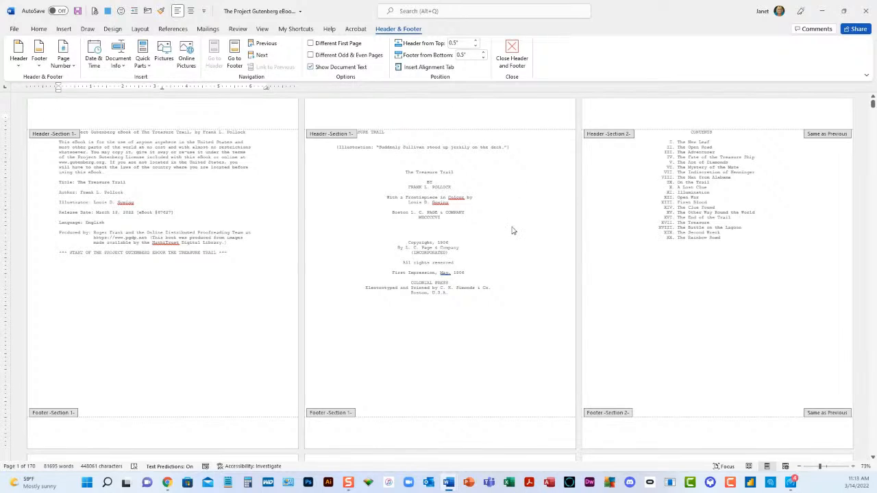
{"action": "scroll", "coordinate": [512, 230], "scroll_direction": "down", "scroll_amount": 3}
{"action": "scroll", "coordinate": [513, 231], "scroll_direction": "down", "scroll_amount": 2}
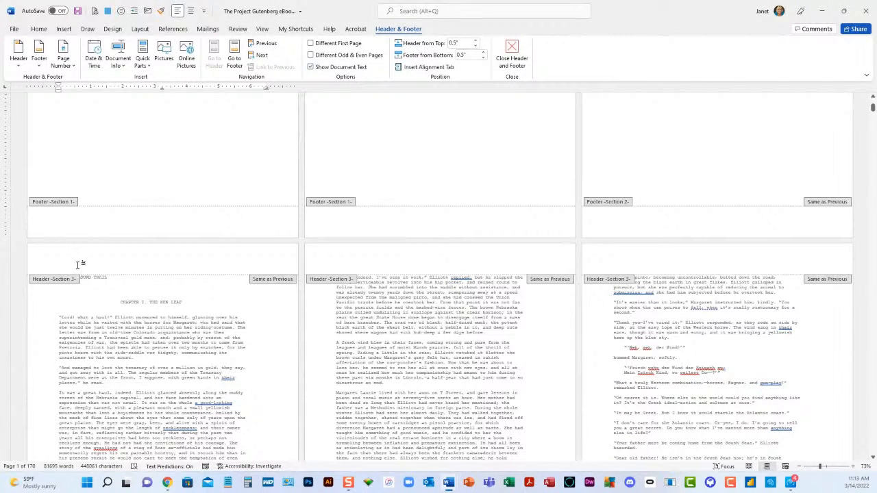
{"action": "left_click", "coordinate": [96, 266]}
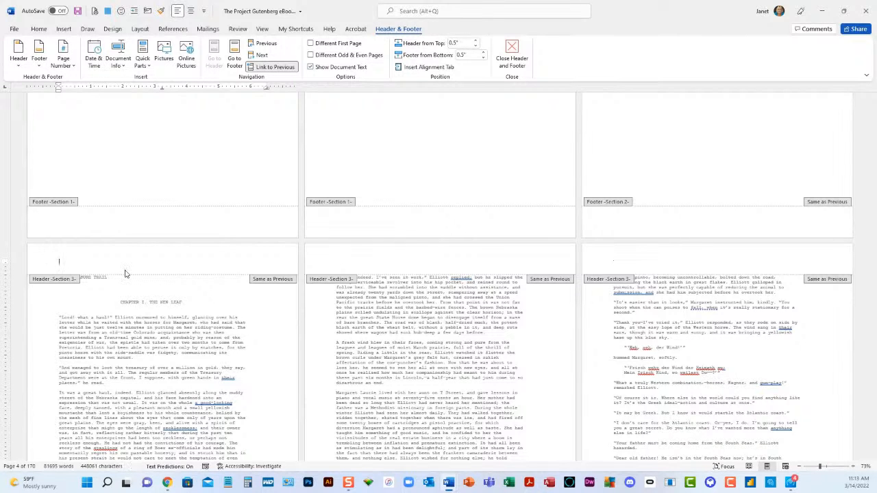
{"action": "type", "text": "book"}
Check the Section 1 and 2 headers, and unlink the Section 3 header from the previous section.
{"action": "scroll", "coordinate": [443, 286], "scroll_direction": "up", "scroll_amount": 5}
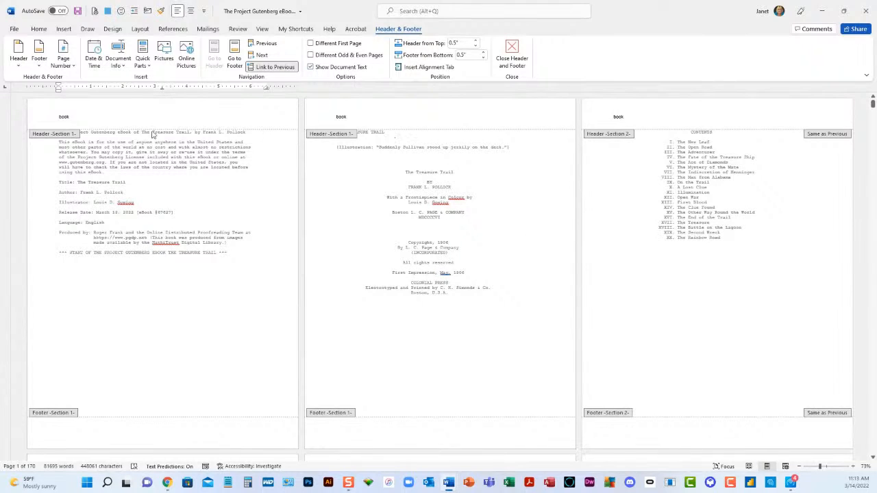
{"action": "left_click", "coordinate": [78, 119]}
{"action": "scroll", "coordinate": [220, 274], "scroll_direction": "down", "scroll_amount": 3}
{"action": "scroll", "coordinate": [221, 274], "scroll_direction": "down", "scroll_amount": 3}
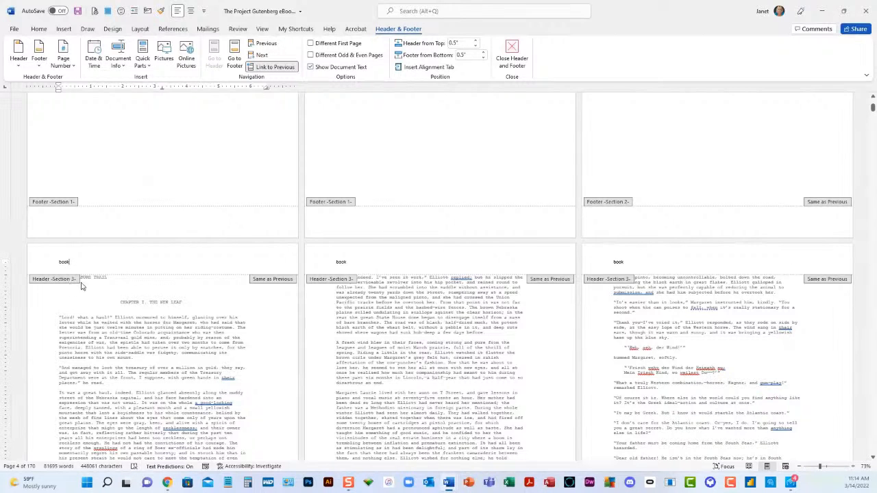
{"action": "left_click", "coordinate": [272, 69]}
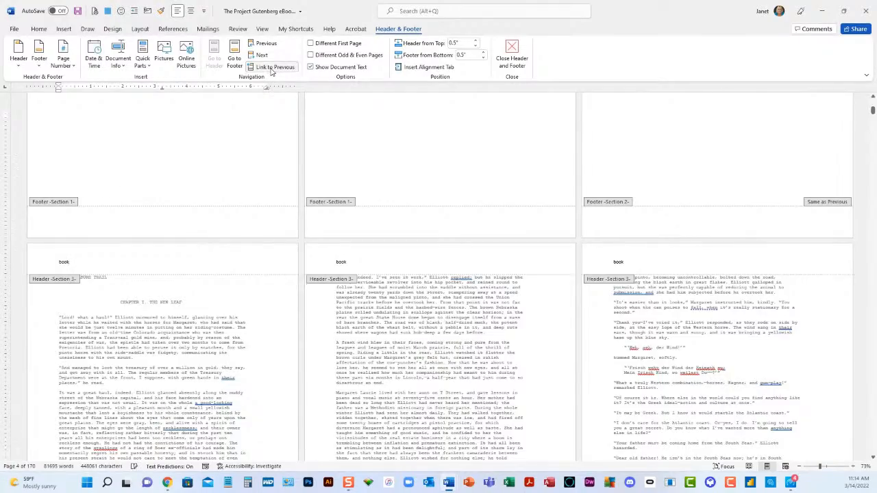
Replace "book" in the Section 2 header above CONTENTS with "table of contents" and compare the other sections' headers.
{"action": "scroll", "coordinate": [442, 248], "scroll_direction": "down", "scroll_amount": 3}
{"action": "scroll", "coordinate": [442, 248], "scroll_direction": "up", "scroll_amount": 6}
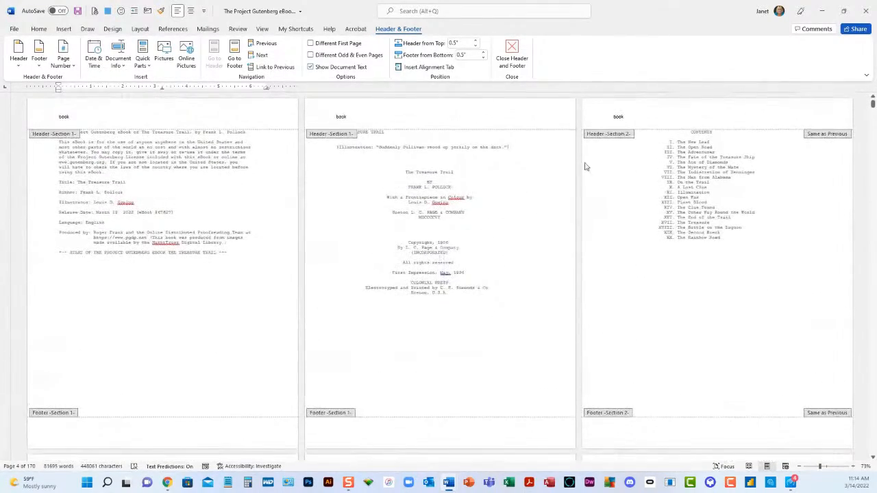
{"action": "left_click", "coordinate": [633, 119]}
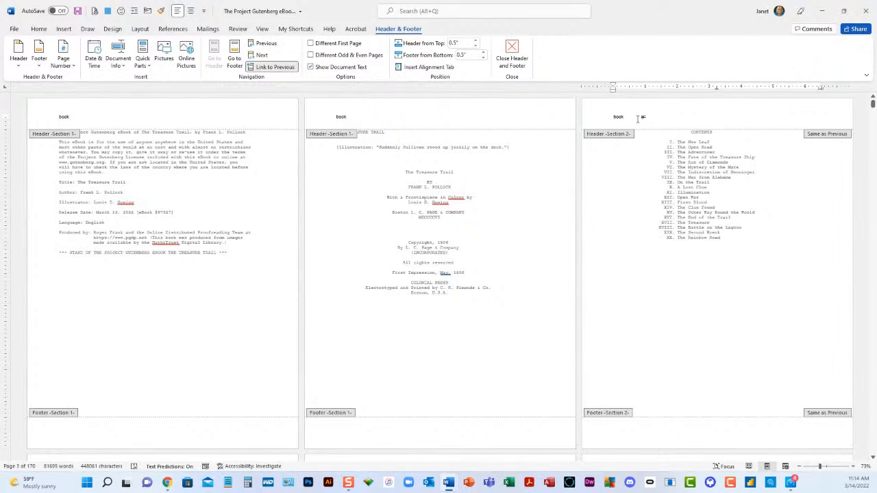
{"action": "left_click_drag", "start_coordinate": [630, 117], "coordinate": [615, 120]}
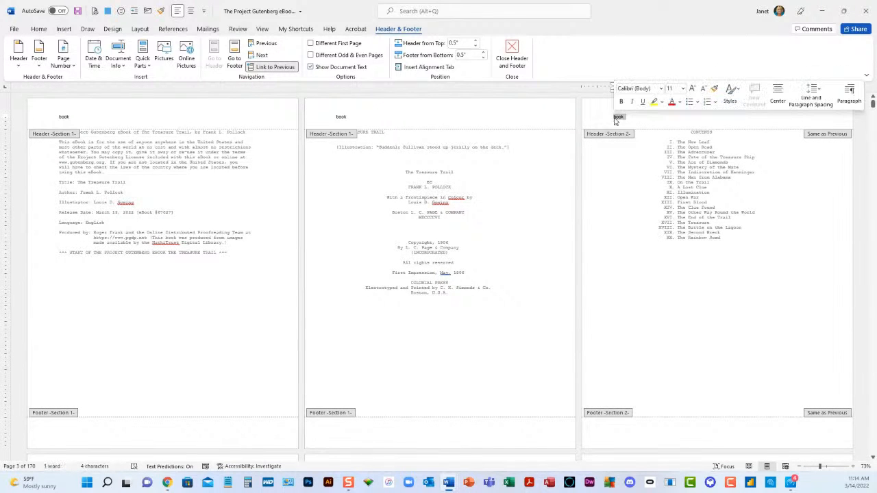
{"action": "key", "text": "Delete"}
{"action": "type", "text": "t"}
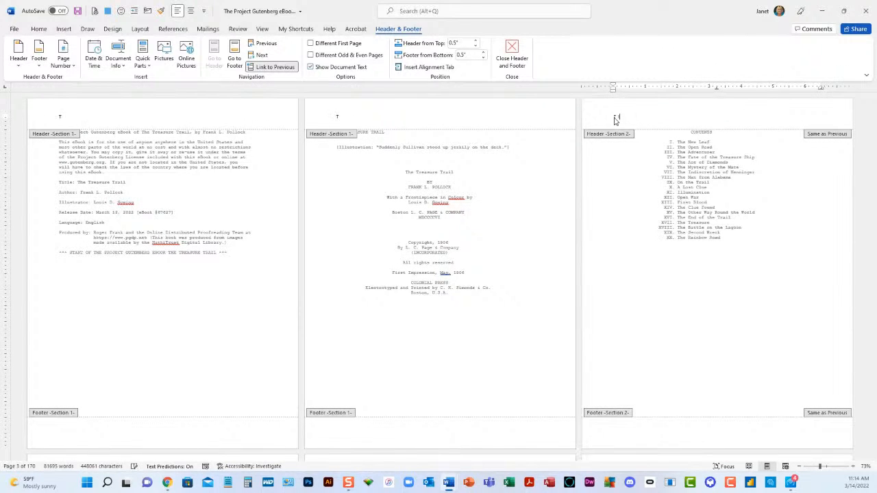
{"action": "type", "text": "able of contents"}
{"action": "scroll", "coordinate": [541, 192], "scroll_direction": "down", "scroll_amount": 5}
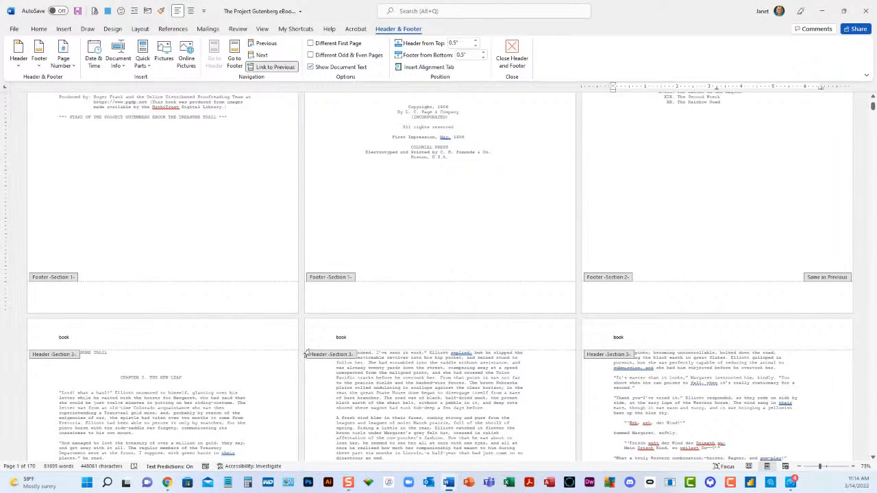
{"action": "scroll", "coordinate": [579, 247], "scroll_direction": "up", "scroll_amount": 5}
{"action": "left_click", "coordinate": [736, 123]}
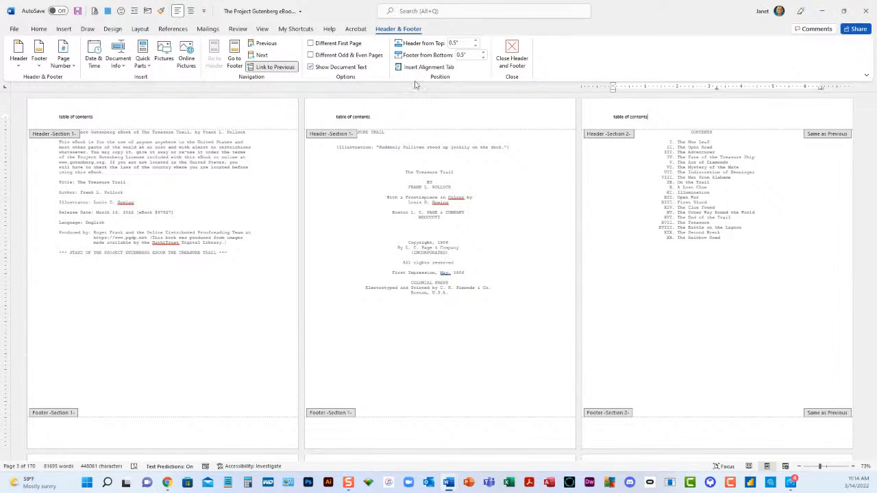
Unlink the Section 2 header from the previous section, delete the Section 1 header text, and check all three sections' headers.
{"action": "left_click", "coordinate": [281, 68]}
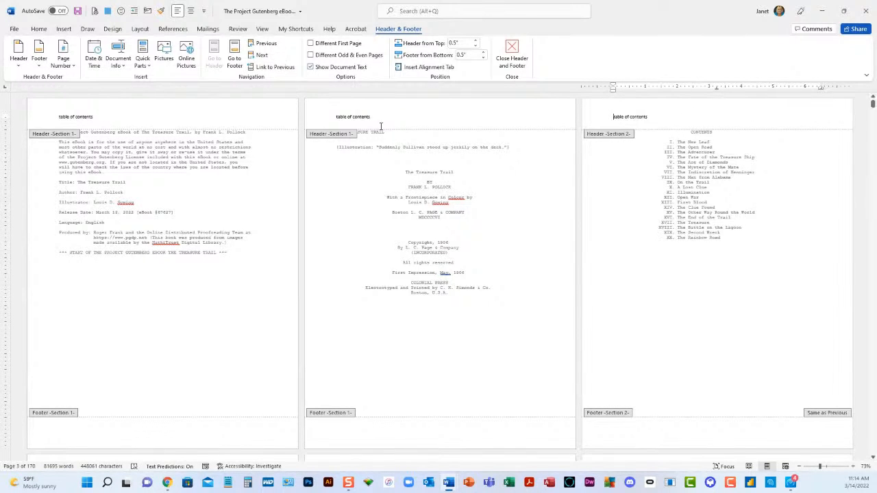
{"action": "left_click_drag", "start_coordinate": [334, 117], "coordinate": [370, 117]}
{"action": "key", "text": "Delete"}
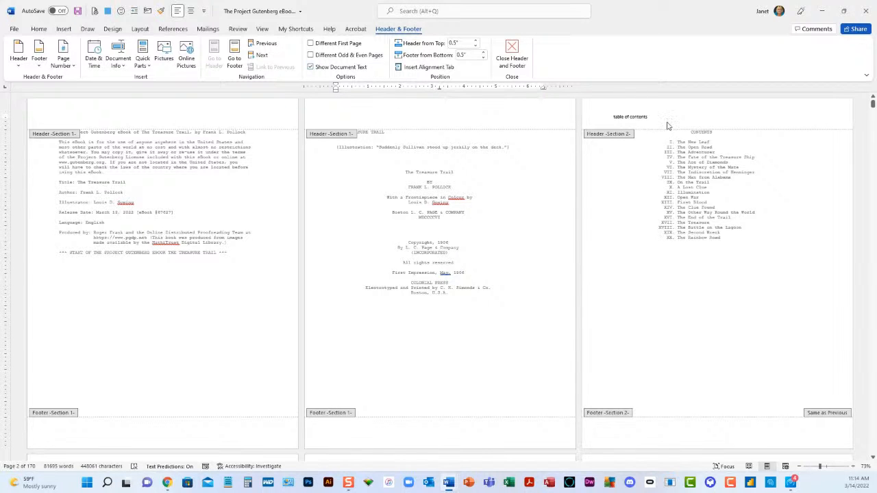
{"action": "scroll", "coordinate": [668, 125], "scroll_direction": "down", "scroll_amount": 1}
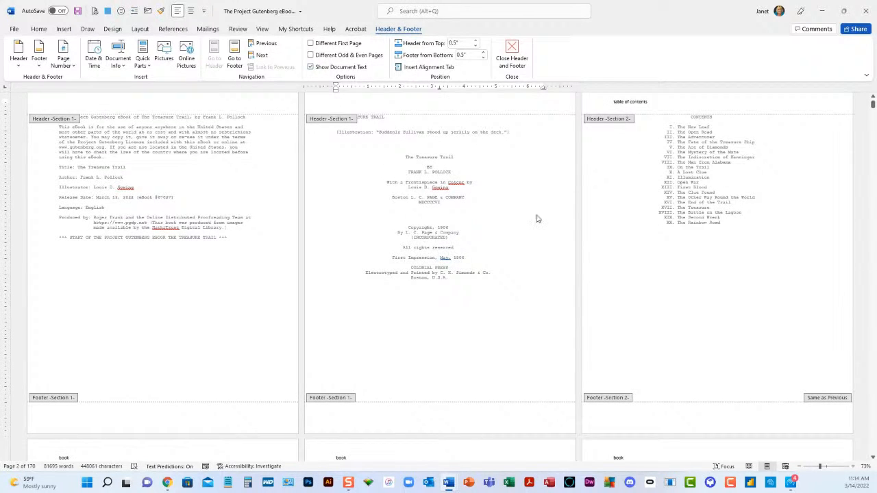
{"action": "scroll", "coordinate": [537, 219], "scroll_direction": "down", "scroll_amount": 5}
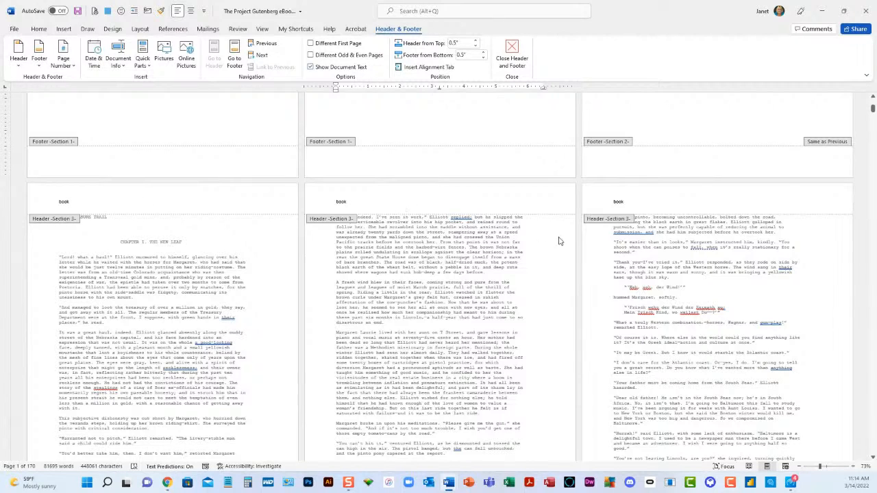
{"action": "scroll", "coordinate": [565, 245], "scroll_direction": "up", "scroll_amount": 5}
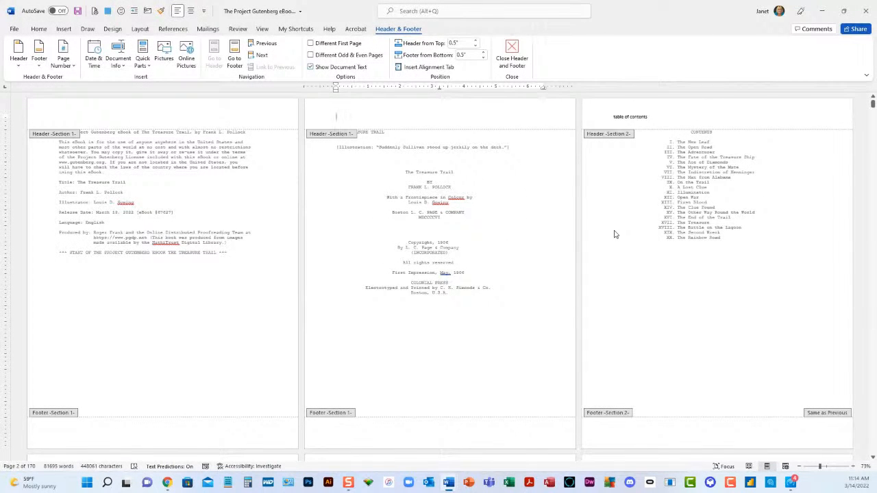
Insert a Plain Number 3 page number at the top of the page in the Section 2 header.
{"action": "scroll", "coordinate": [615, 235], "scroll_direction": "down", "scroll_amount": 2}
{"action": "scroll", "coordinate": [615, 234], "scroll_direction": "up", "scroll_amount": 2}
{"action": "left_click", "coordinate": [664, 117]}
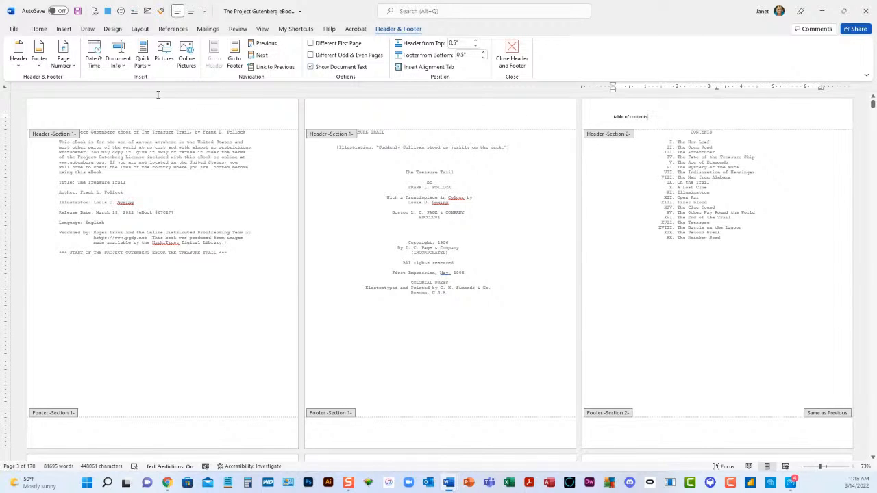
{"action": "left_click", "coordinate": [66, 65]}
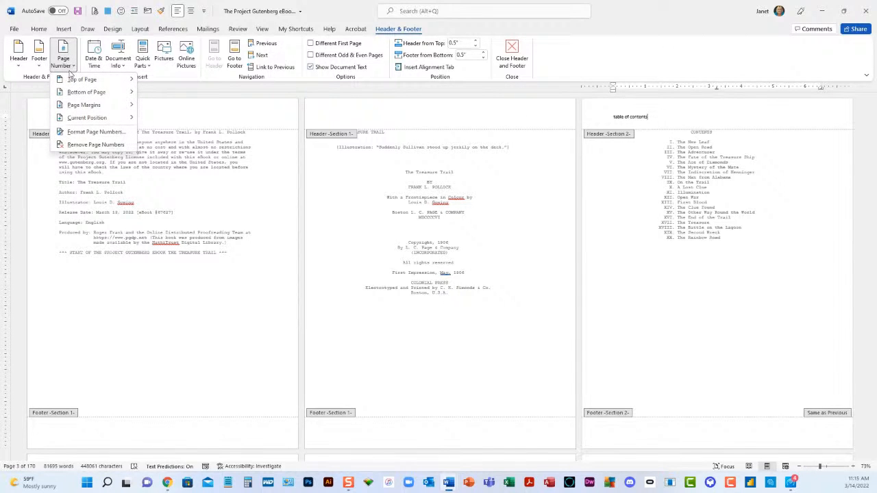
{"action": "mouse_move", "coordinate": [77, 80]}
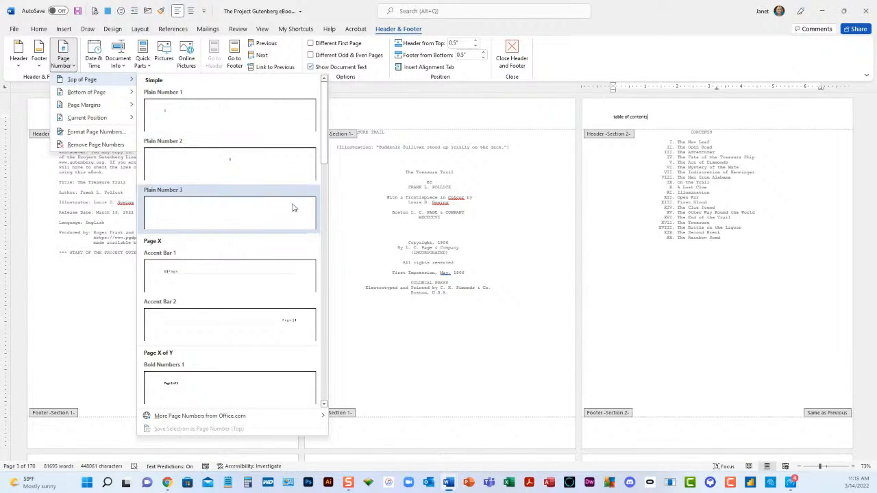
{"action": "left_click", "coordinate": [293, 207]}
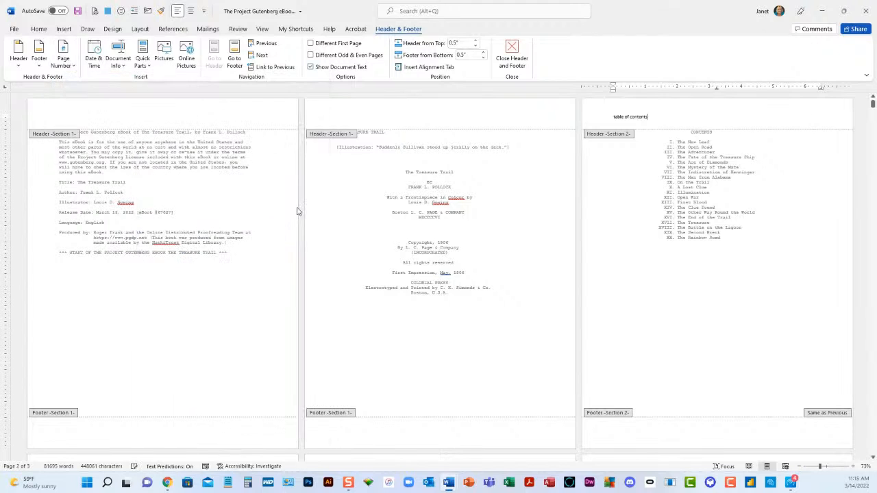
Format the Section 2 page number as lowercase Roman numerals (i, ii, iii) starting at i.
{"action": "double_click", "coordinate": [820, 117]}
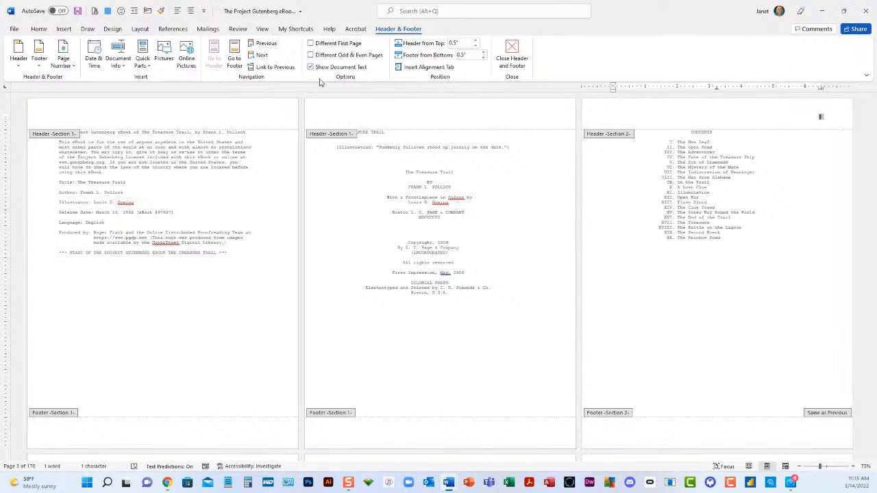
{"action": "left_click", "coordinate": [62, 61]}
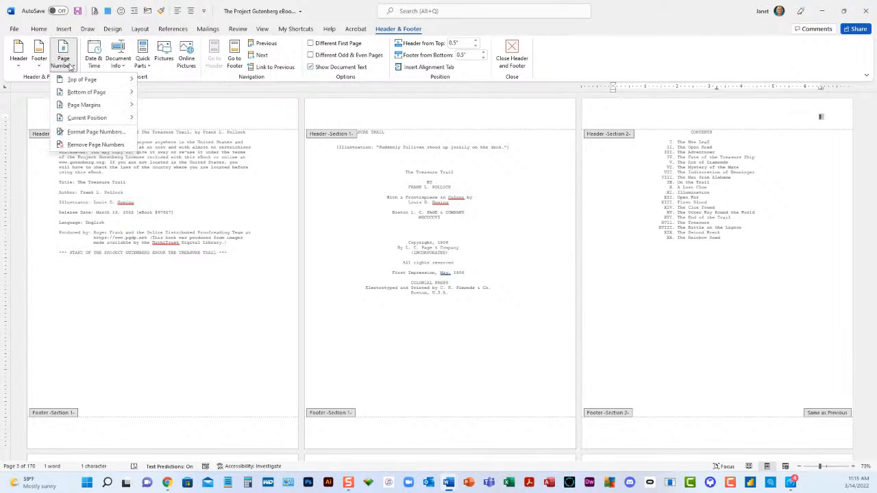
{"action": "left_click", "coordinate": [71, 132]}
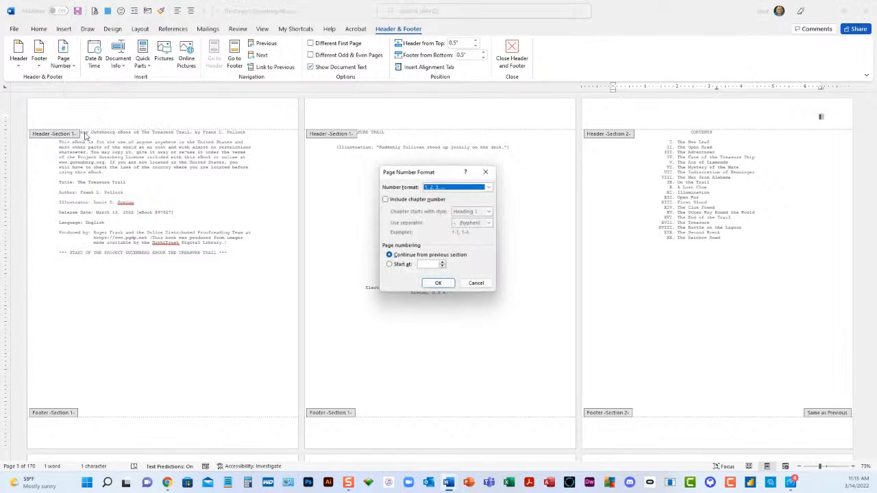
{"action": "left_click", "coordinate": [446, 188]}
{"action": "left_click", "coordinate": [442, 219]}
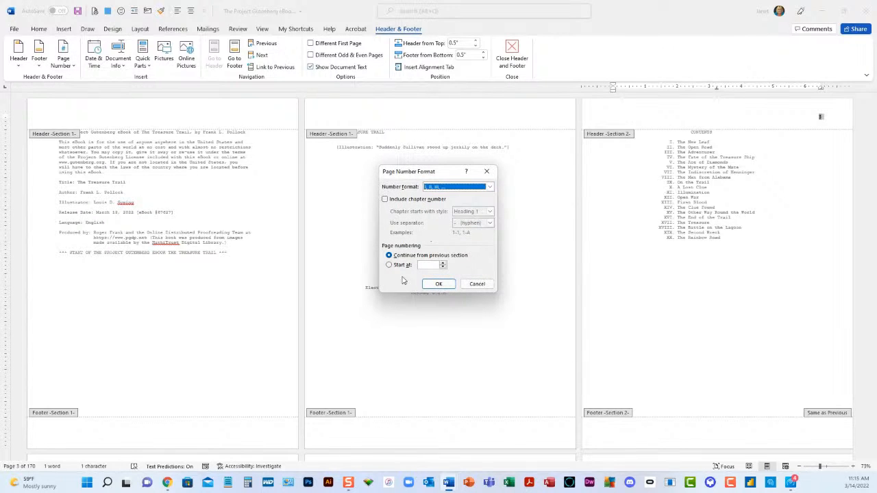
{"action": "left_click", "coordinate": [388, 265]}
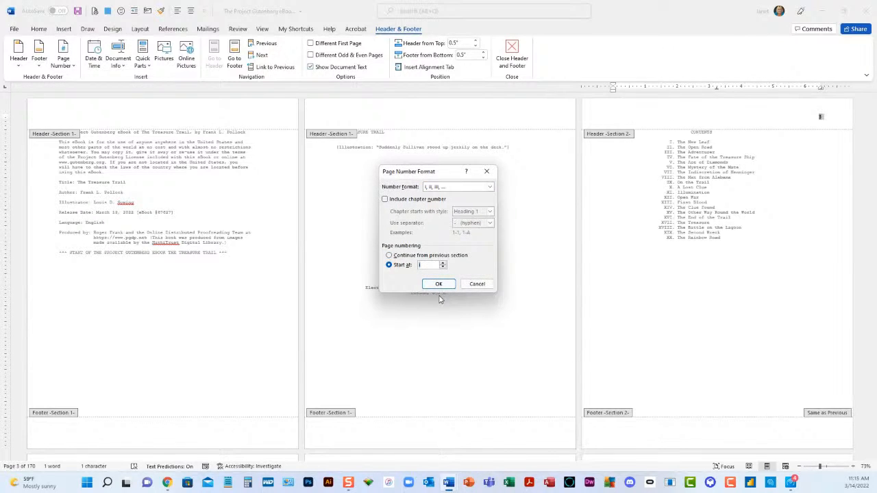
{"action": "left_click", "coordinate": [439, 284]}
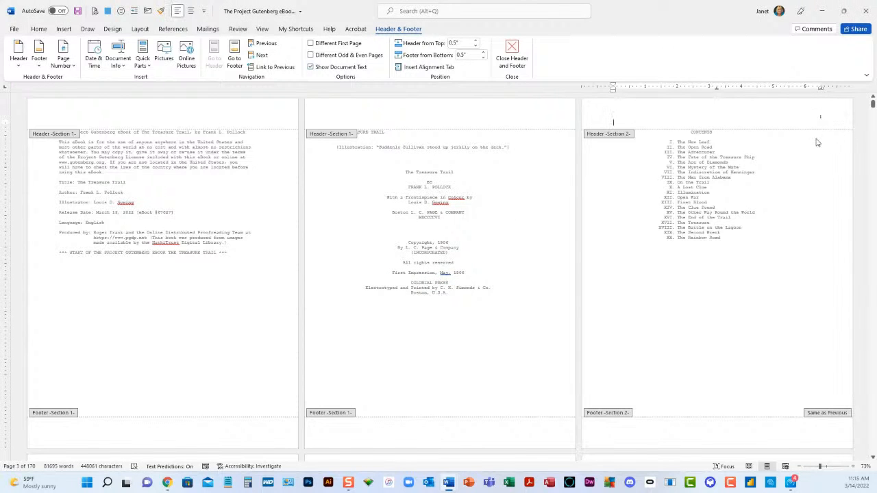
Switch to a single-page view and add a left-aligned "TOC" line below the page number in the Section 2 header.
{"action": "left_click", "coordinate": [261, 29]}
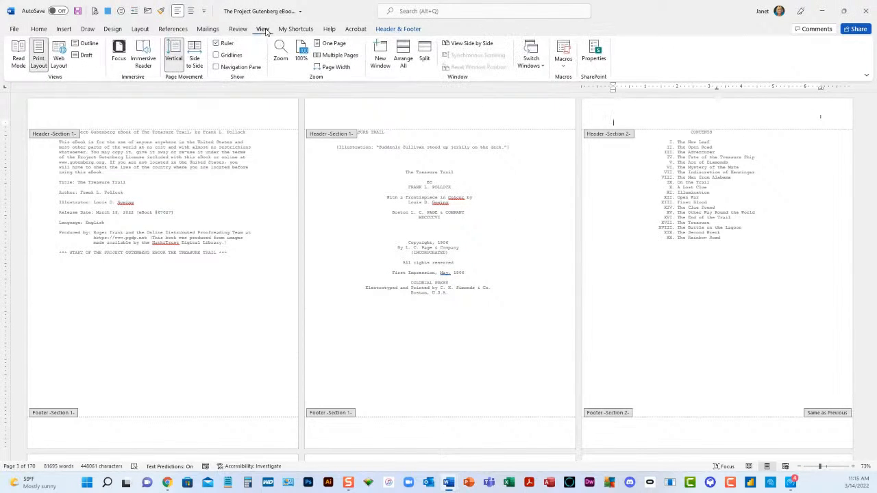
{"action": "double_click", "coordinate": [504, 141]}
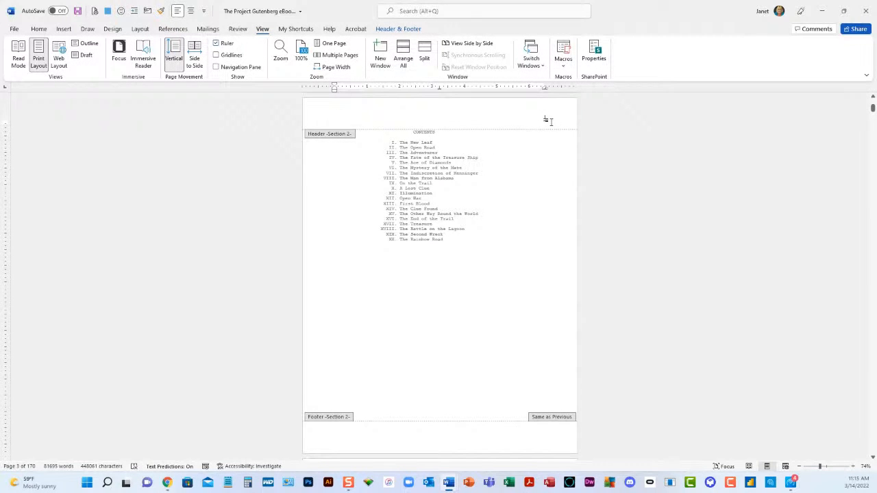
{"action": "scroll", "coordinate": [524, 253], "scroll_direction": "down", "scroll_amount": 5}
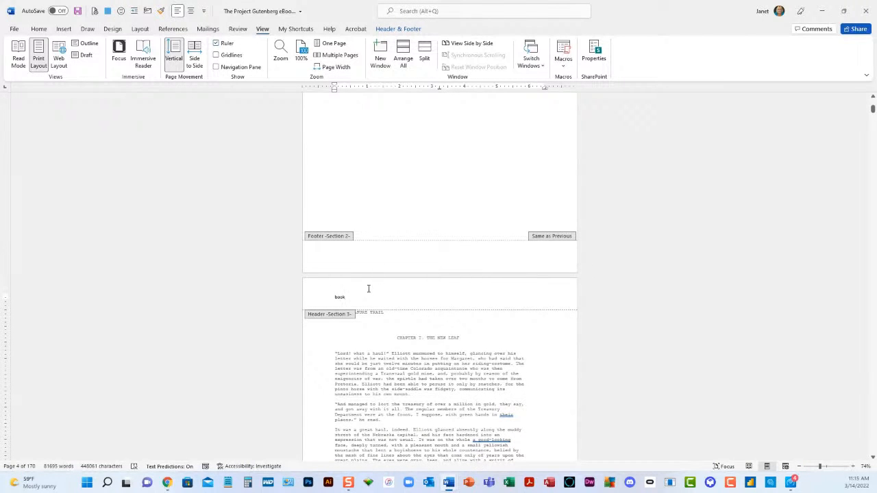
{"action": "scroll", "coordinate": [368, 289], "scroll_direction": "up", "scroll_amount": 13}
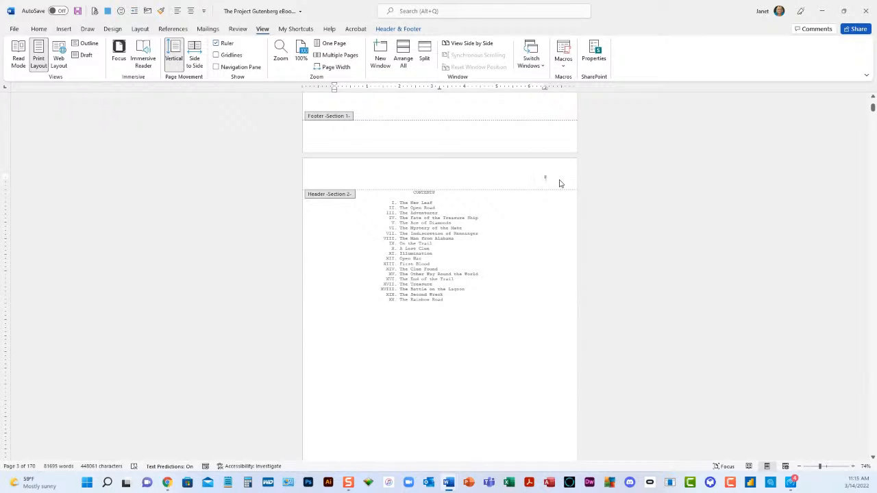
{"action": "key", "text": "Return"}
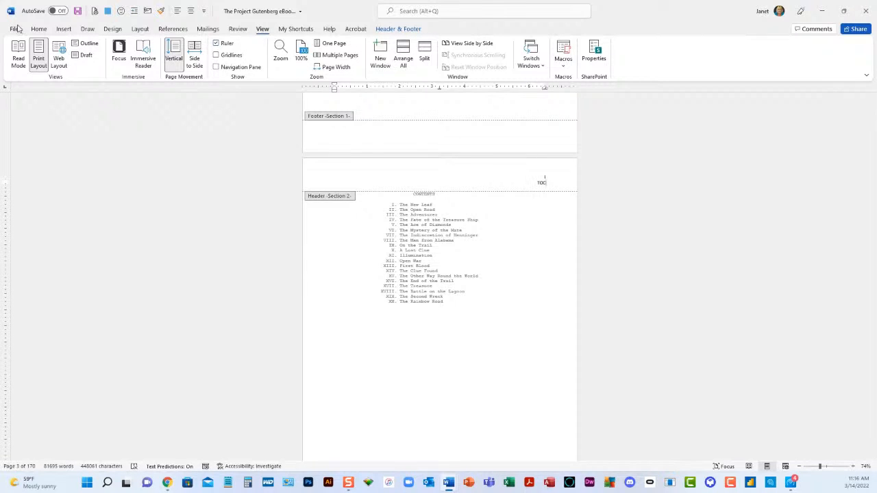
{"action": "left_click", "coordinate": [38, 29]}
{"action": "left_click", "coordinate": [221, 61]}
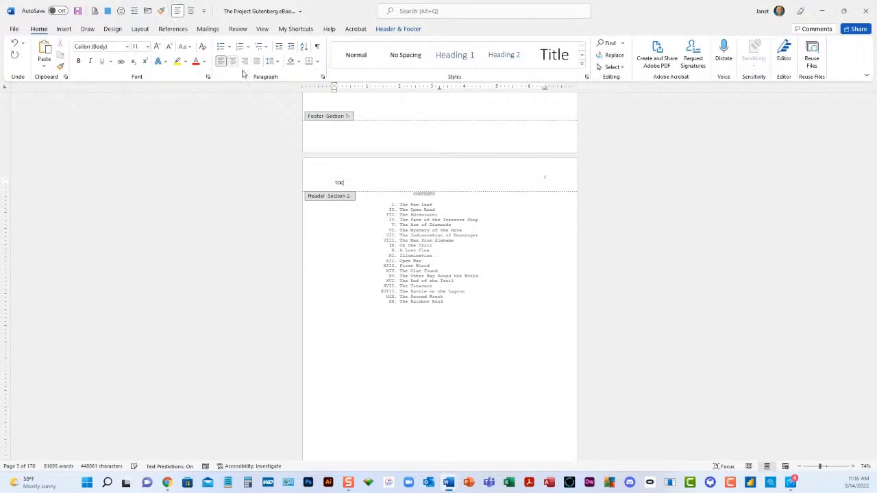
Insert a Plain Number 3 page number at the top of the page in the Section 3 header, replacing the "book" text.
{"action": "scroll", "coordinate": [368, 267], "scroll_direction": "down", "scroll_amount": 10}
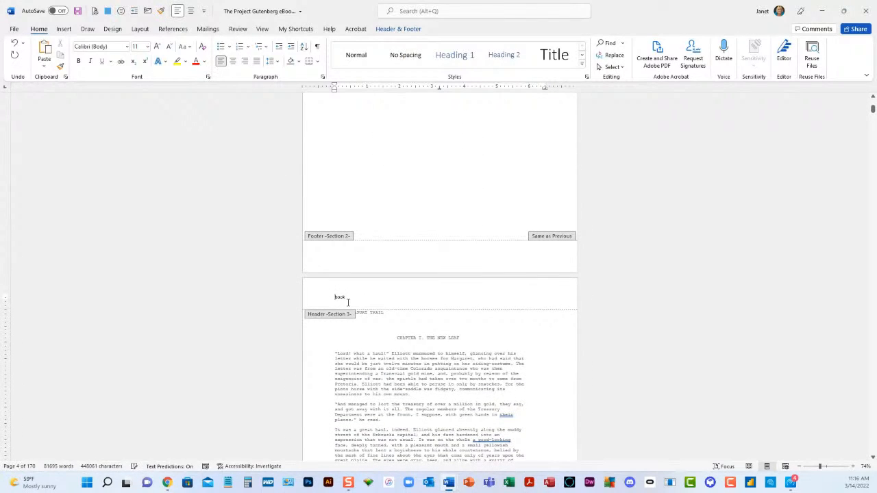
{"action": "key", "text": "Return"}
{"action": "left_click", "coordinate": [394, 29]}
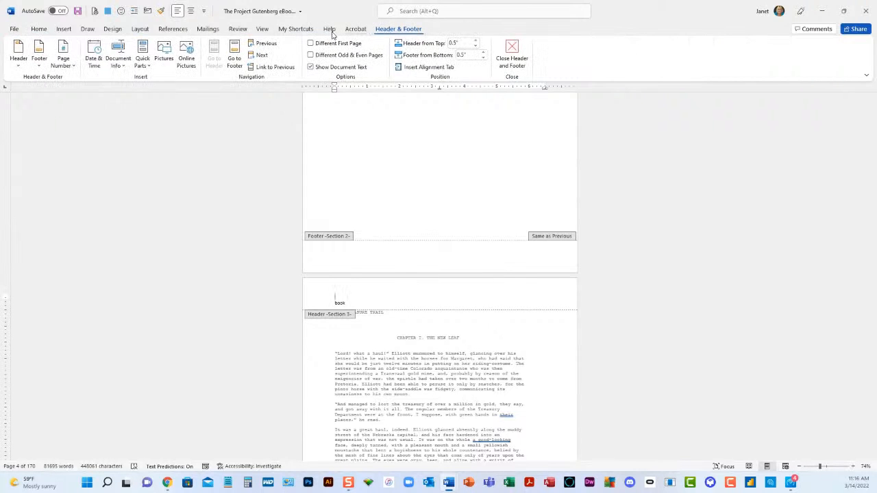
{"action": "left_click", "coordinate": [74, 67]}
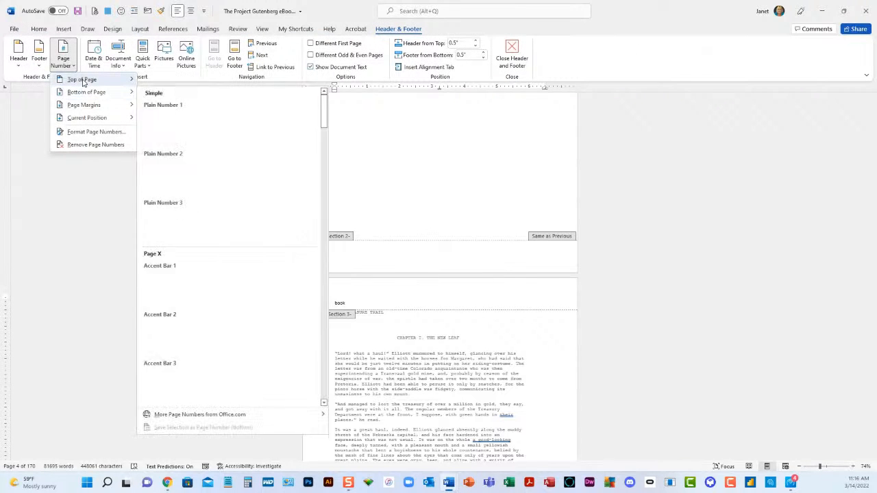
{"action": "mouse_move", "coordinate": [83, 80]}
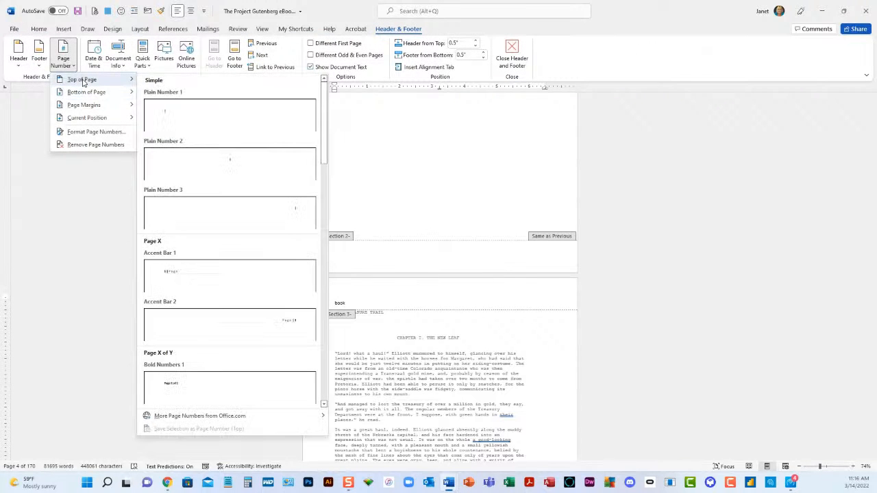
{"action": "left_click", "coordinate": [295, 216]}
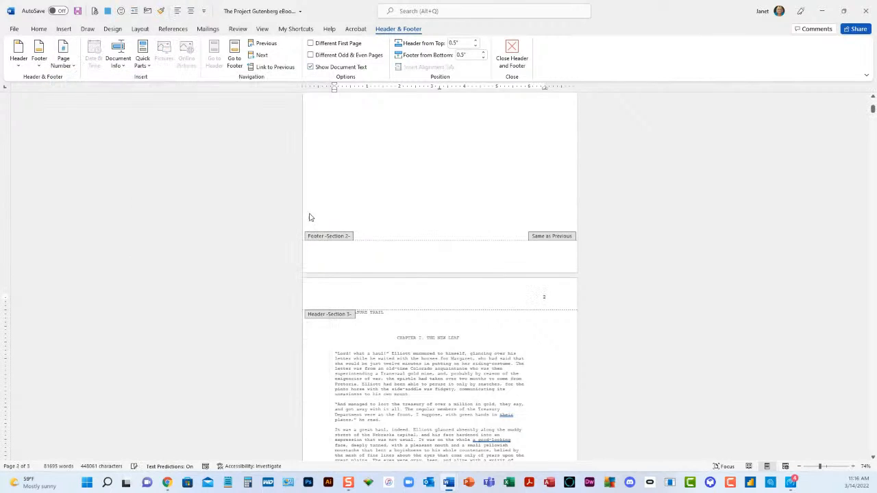
Set the Section 3 page numbering to start at 1 in 1, 2, 3 format, and leave header and footer editing.
{"action": "double_click", "coordinate": [545, 297]}
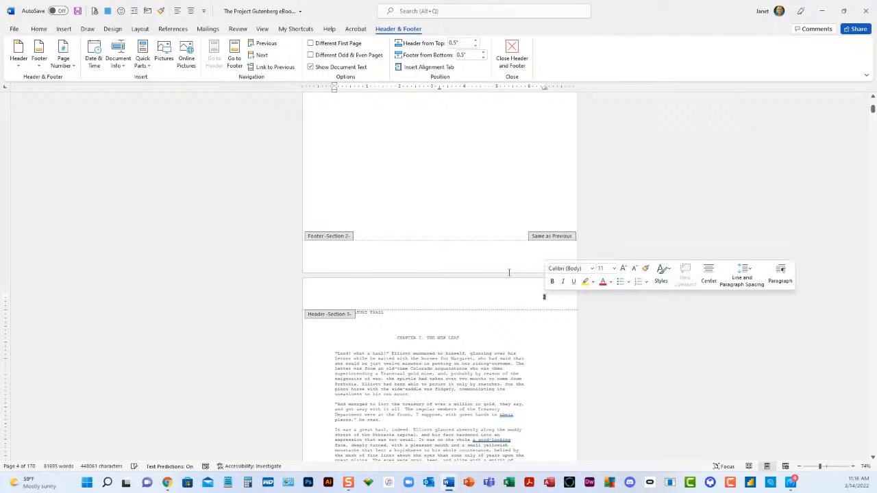
{"action": "left_click", "coordinate": [64, 66]}
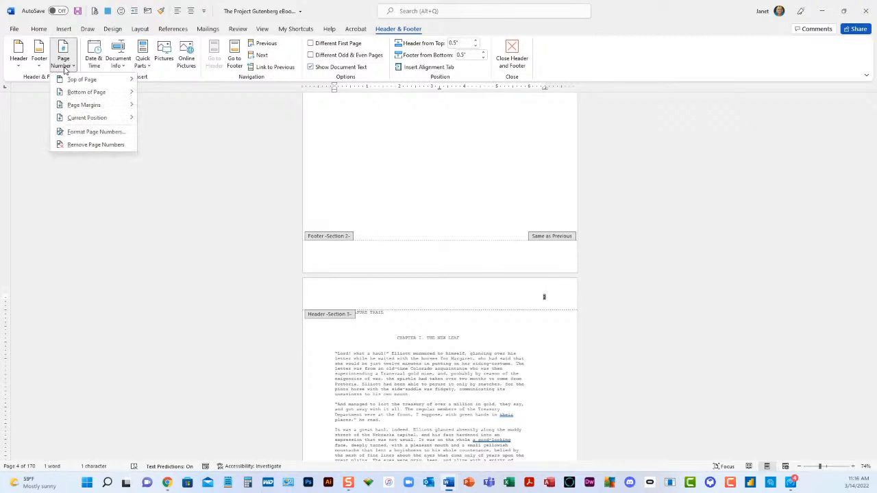
{"action": "left_click", "coordinate": [83, 131]}
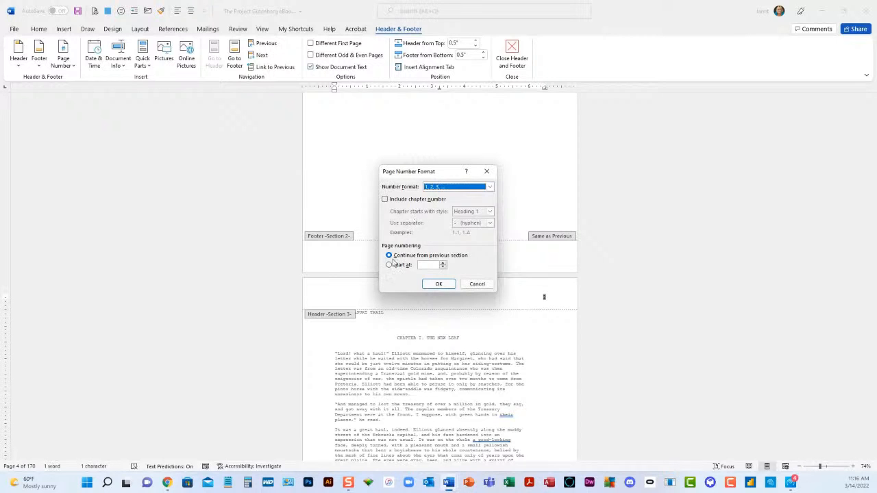
{"action": "left_click", "coordinate": [388, 267]}
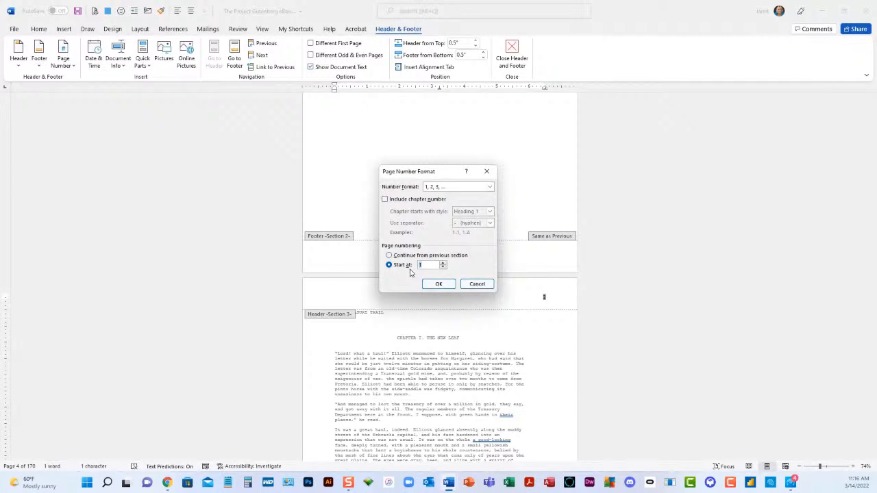
{"action": "left_click", "coordinate": [440, 285]}
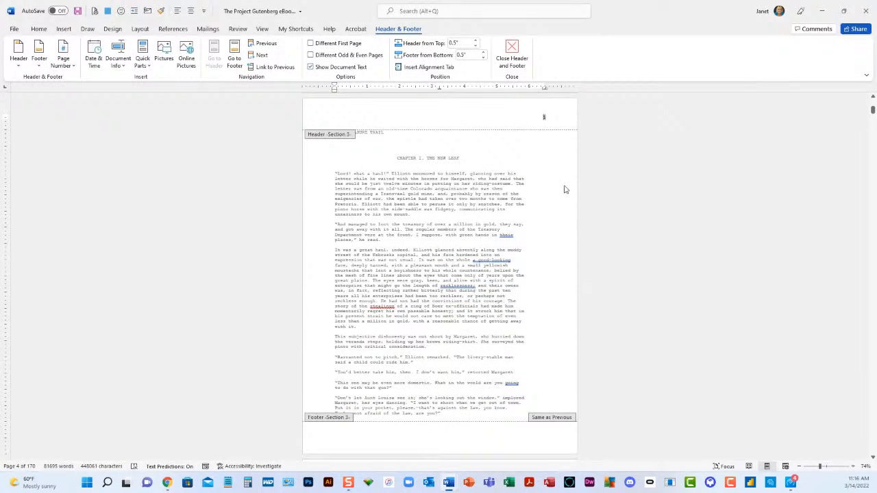
{"action": "left_click", "coordinate": [511, 53]}
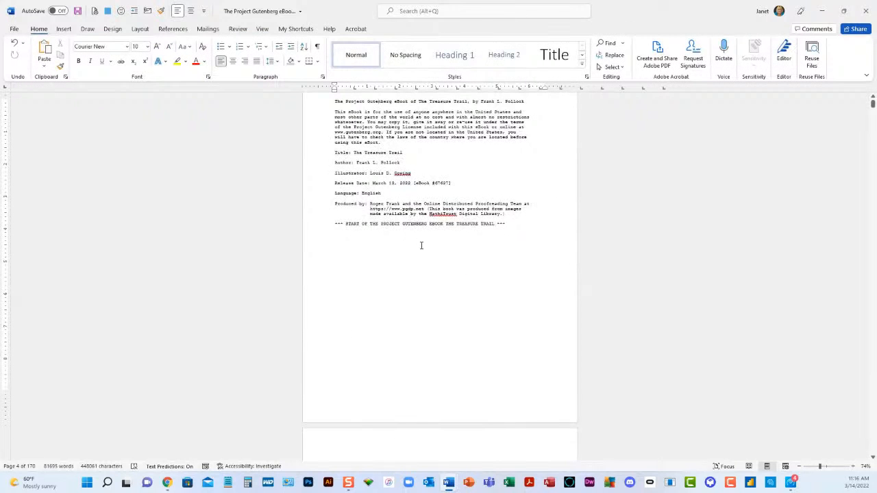
{"action": "scroll", "coordinate": [422, 245], "scroll_direction": "up", "scroll_amount": 1}
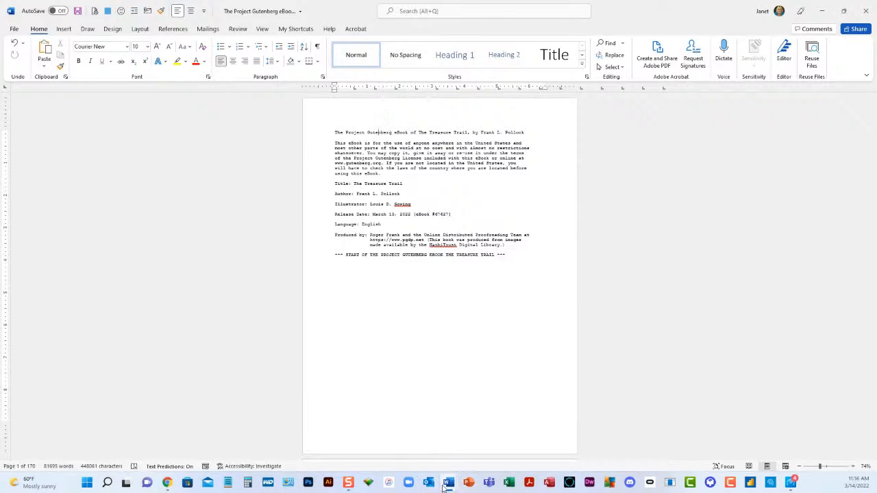
Switch to Chrome and bring up the Word Classes page to examine the available class series.
{"action": "mouse_move", "coordinate": [168, 483]}
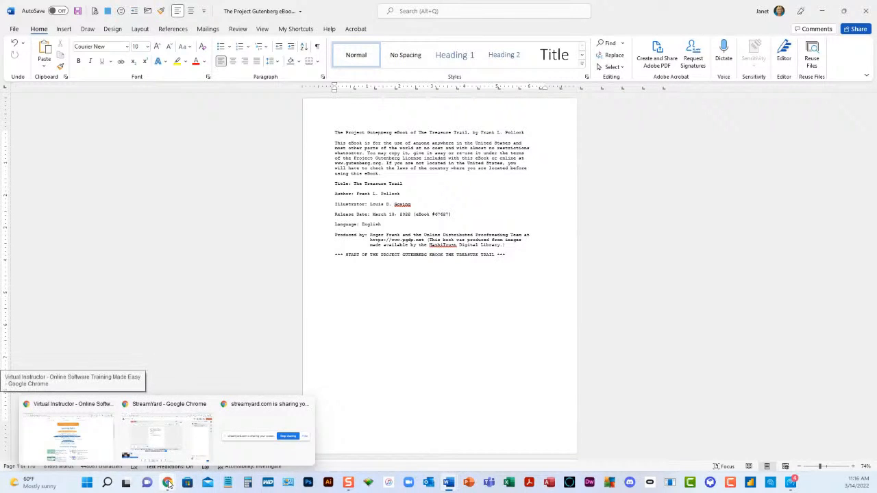
{"action": "left_click", "coordinate": [822, 11]}
{"action": "left_click", "coordinate": [822, 8]}
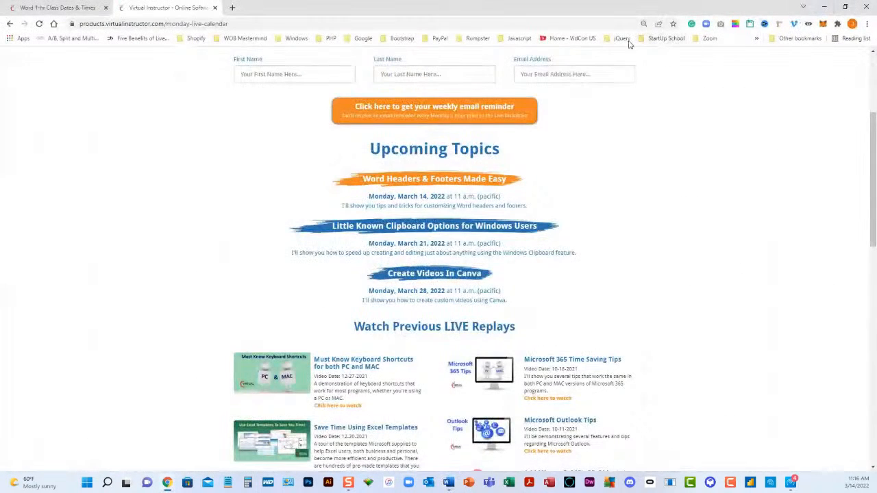
{"action": "left_click", "coordinate": [71, 10]}
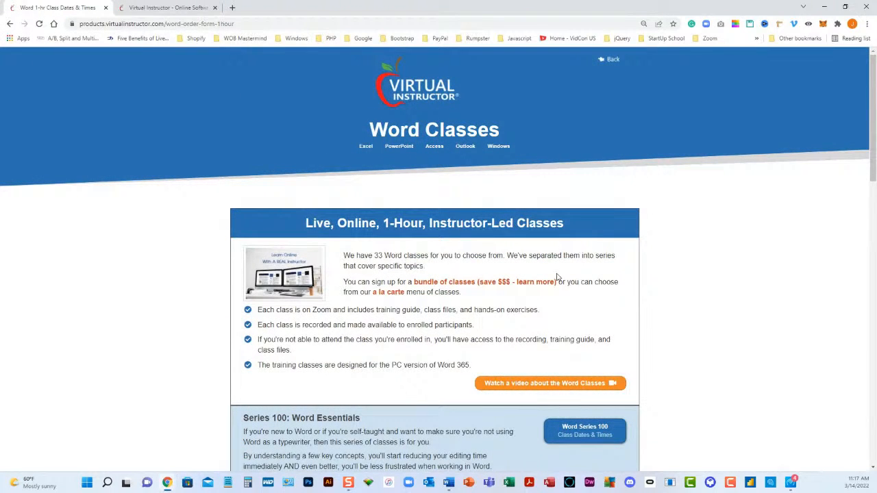
{"action": "scroll", "coordinate": [557, 278], "scroll_direction": "down", "scroll_amount": 2}
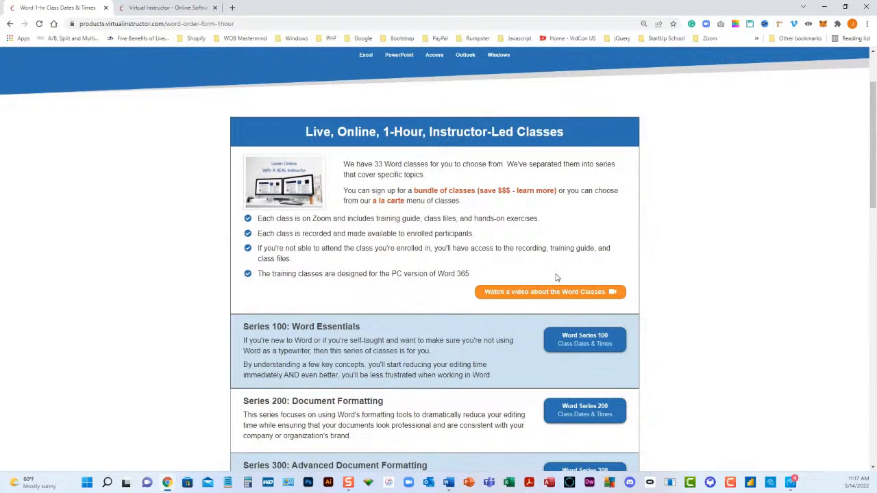
{"action": "scroll", "coordinate": [556, 278], "scroll_direction": "down", "scroll_amount": 5}
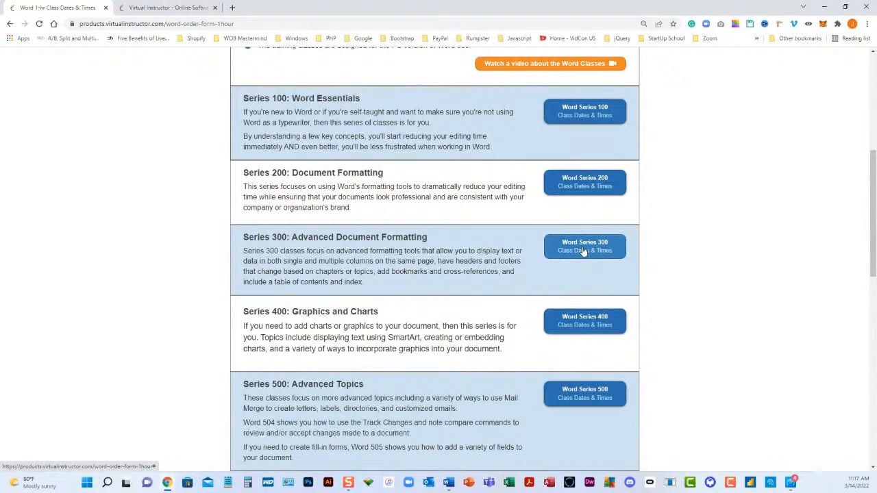
Open the Word Series 300 class dates, show the class details, and examine the Word 304 and 305 Headers and Footers classes.
{"action": "left_click", "coordinate": [577, 251]}
{"action": "scroll", "coordinate": [683, 274], "scroll_direction": "down", "scroll_amount": 5}
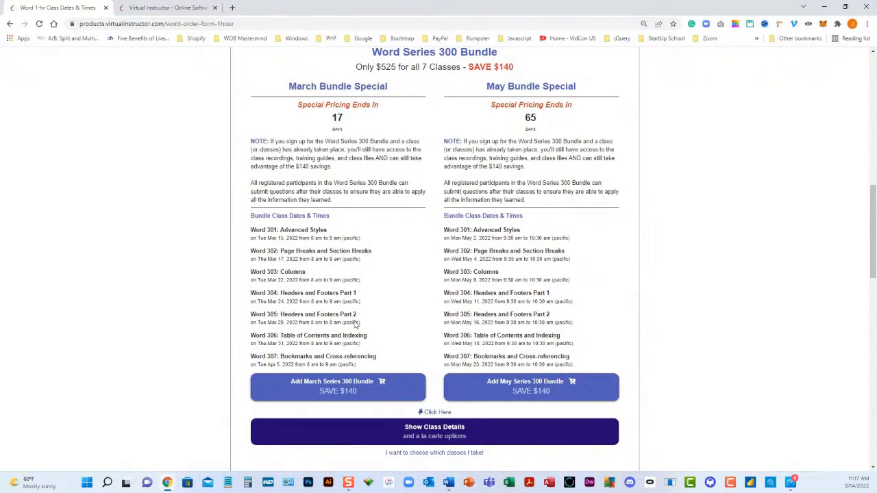
{"action": "left_click", "coordinate": [437, 430]}
{"action": "scroll", "coordinate": [688, 298], "scroll_direction": "down", "scroll_amount": 5}
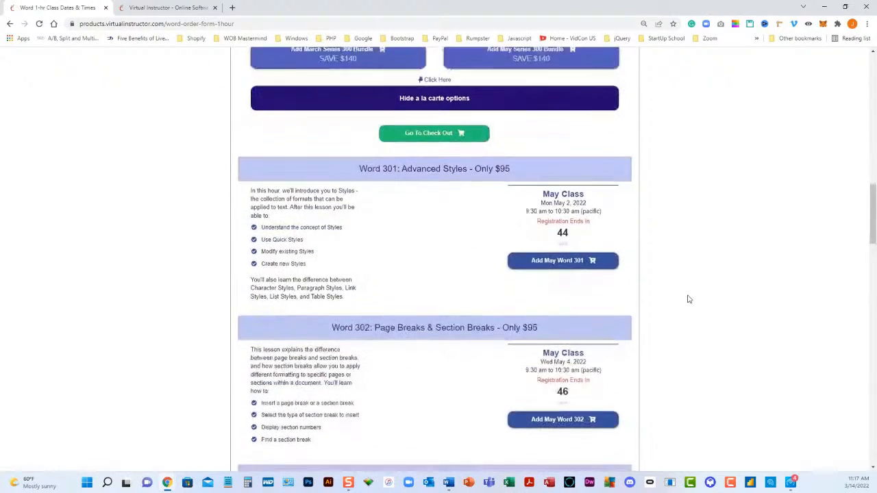
{"action": "scroll", "coordinate": [688, 299], "scroll_direction": "down", "scroll_amount": 1}
{"action": "scroll", "coordinate": [688, 298], "scroll_direction": "down", "scroll_amount": 1}
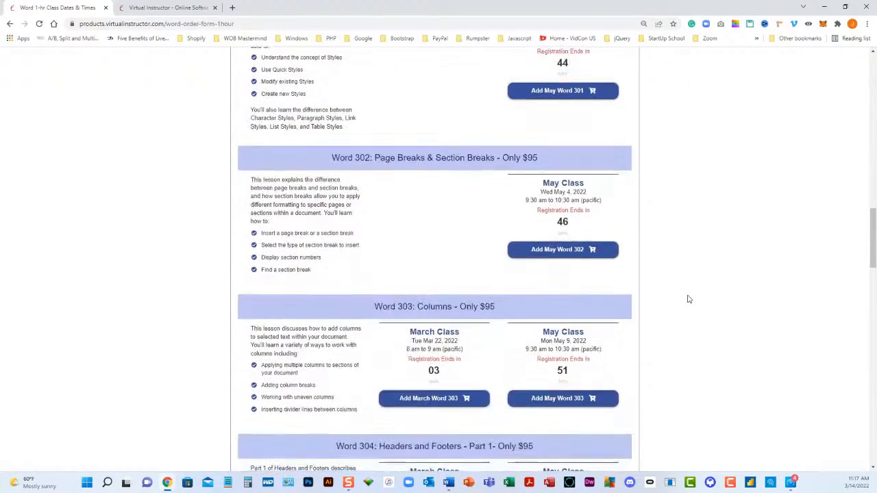
{"action": "scroll", "coordinate": [441, 268], "scroll_direction": "down", "scroll_amount": 2}
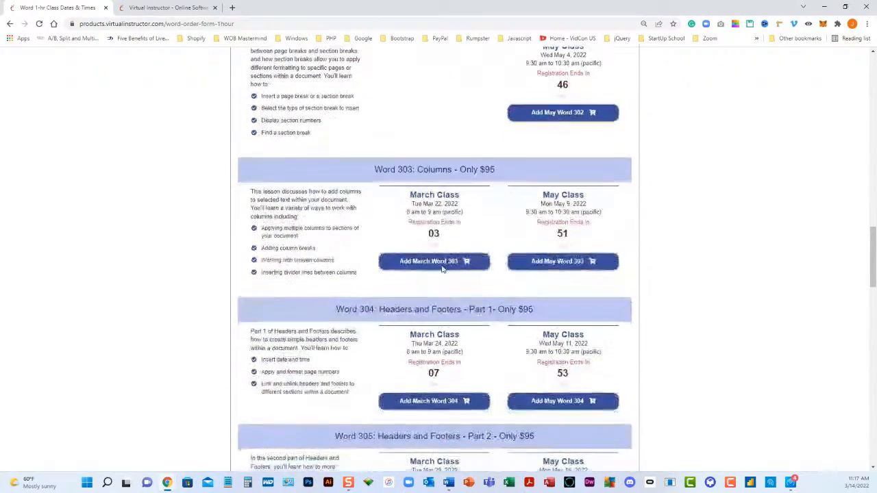
{"action": "scroll", "coordinate": [442, 269], "scroll_direction": "down", "scroll_amount": 3}
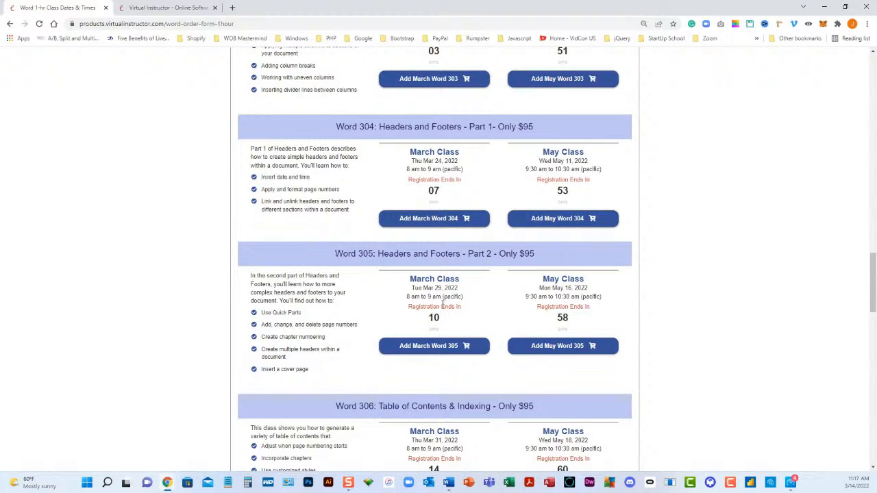
{"action": "scroll", "coordinate": [442, 308], "scroll_direction": "up", "scroll_amount": 10}
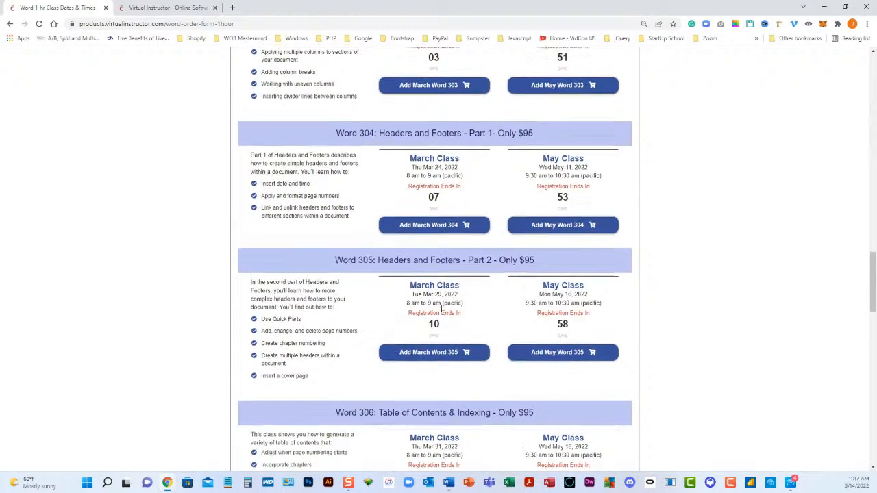